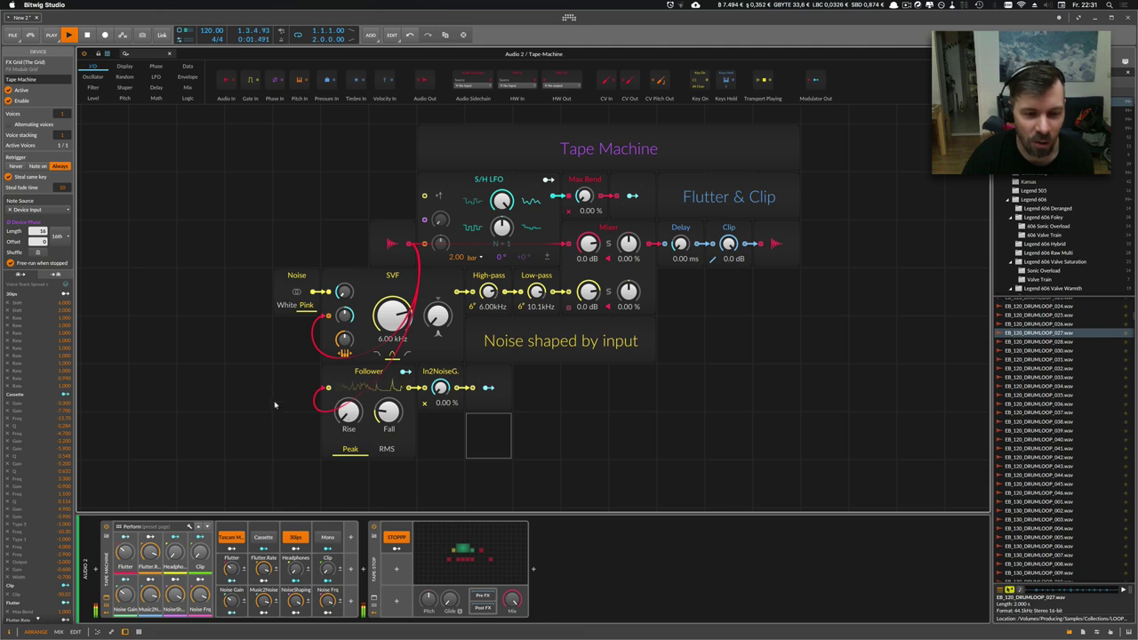
Step: Close the Tape Machine grid editor and stop playback
{"action": "left_click_drag", "start_coordinate": [276, 394], "coordinate": [274, 399]}
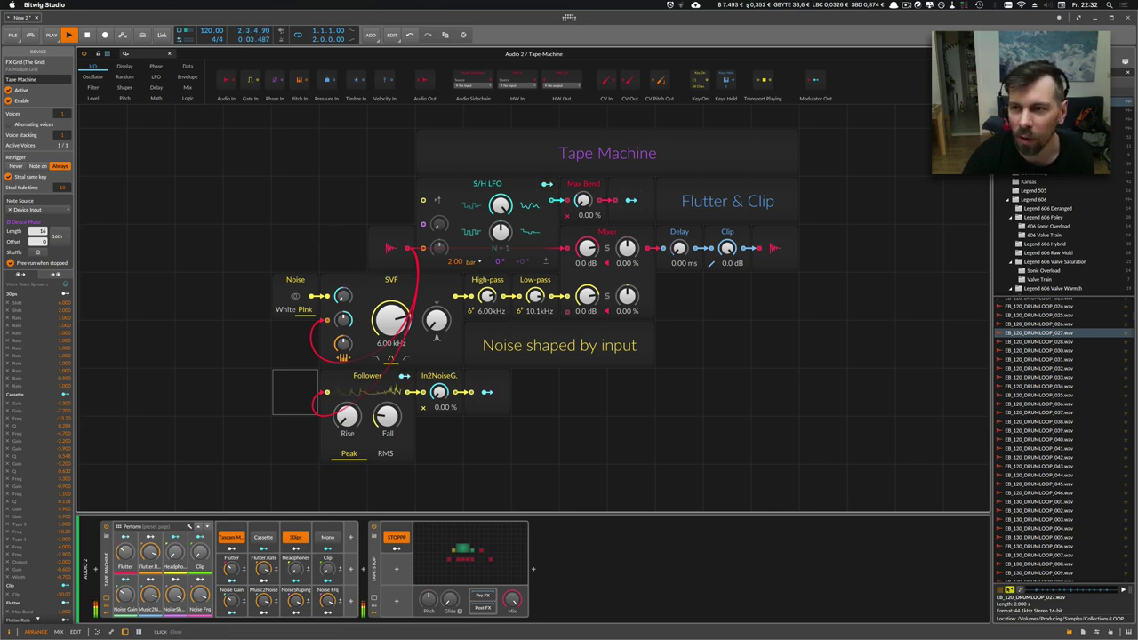
{"action": "left_click", "coordinate": [983, 54]}
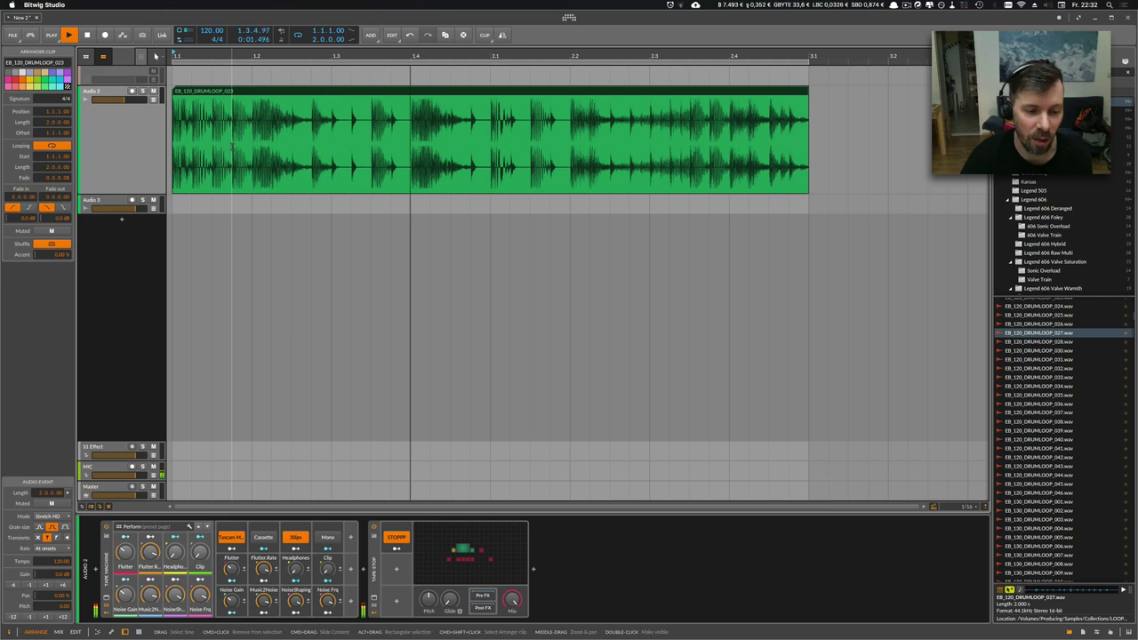
{"action": "key", "text": "space"}
Step: Reduce the Audio 2 track's height, then delete its drum loop clip and both audio tracks
{"action": "left_click", "coordinate": [151, 144]}
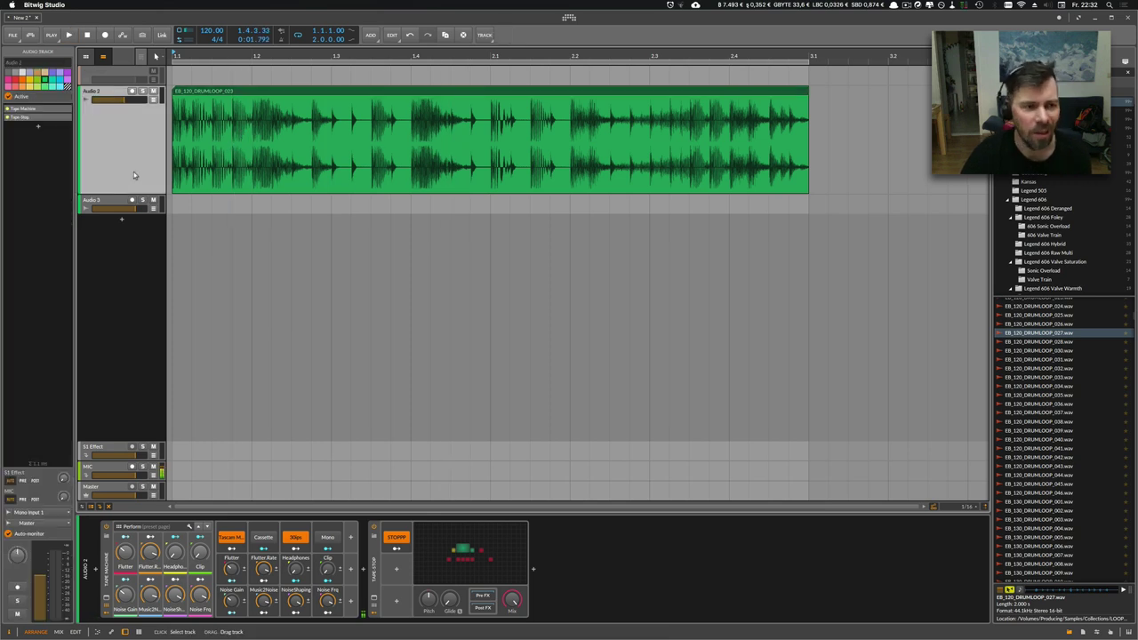
{"action": "left_click_drag", "start_coordinate": [124, 194], "coordinate": [125, 108]}
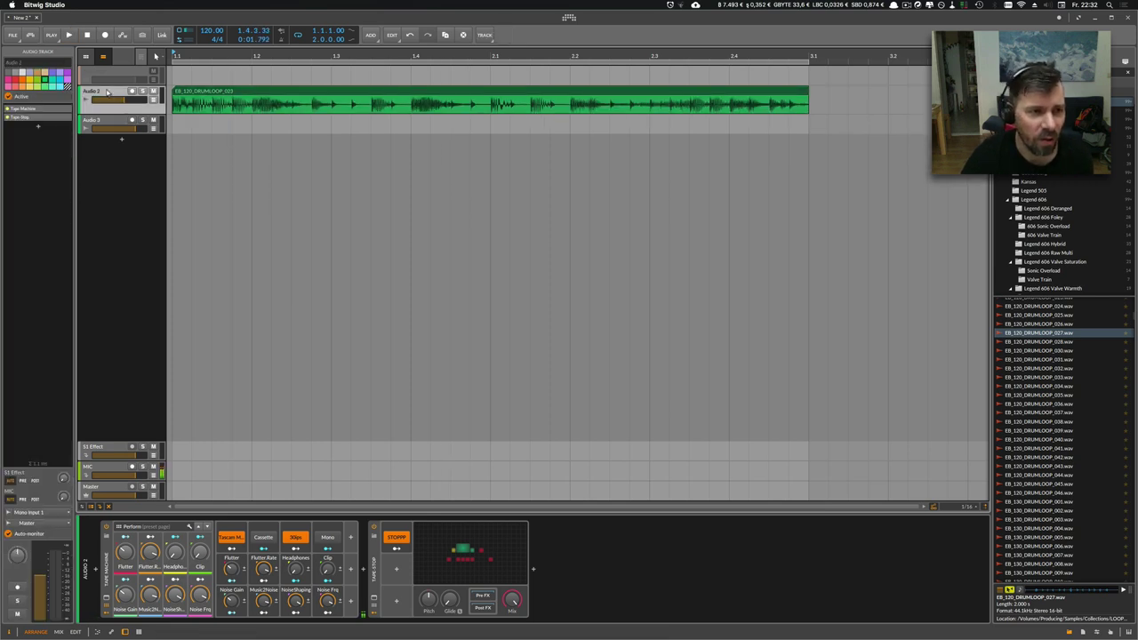
{"action": "left_click", "coordinate": [189, 96]}
{"action": "key", "text": "Delete"}
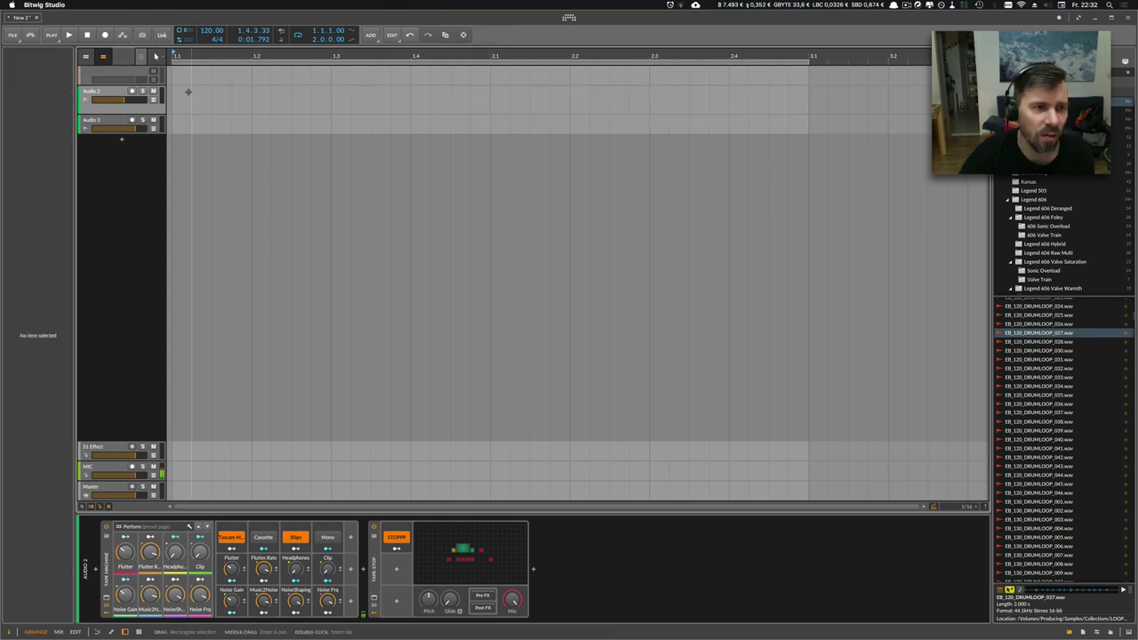
{"action": "left_click", "coordinate": [113, 89]}
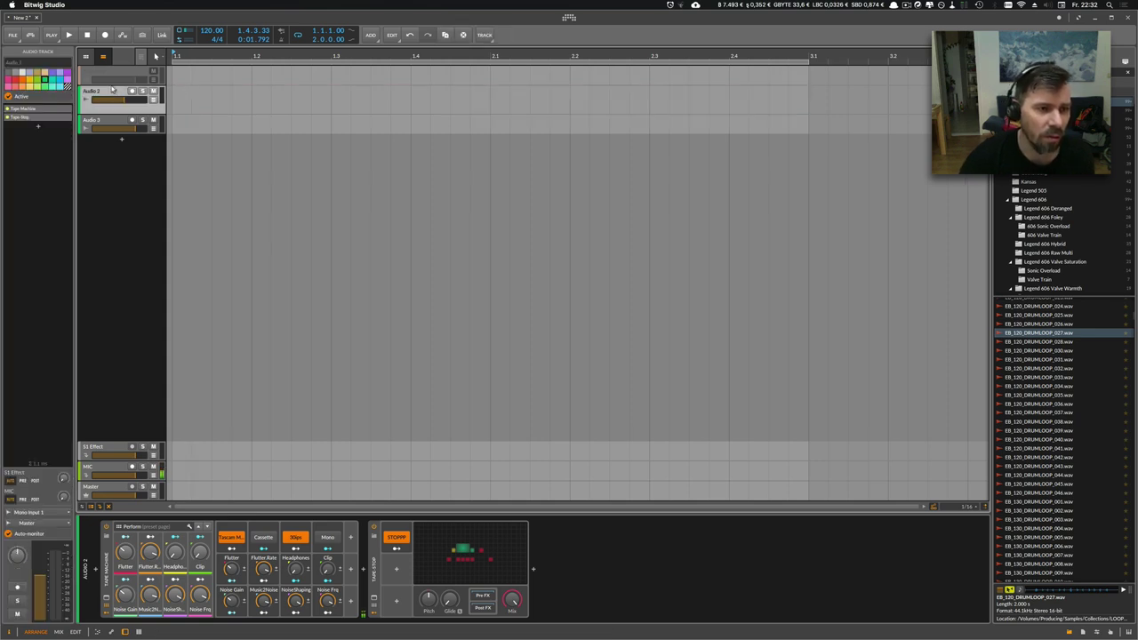
{"action": "key", "text": "Delete"}
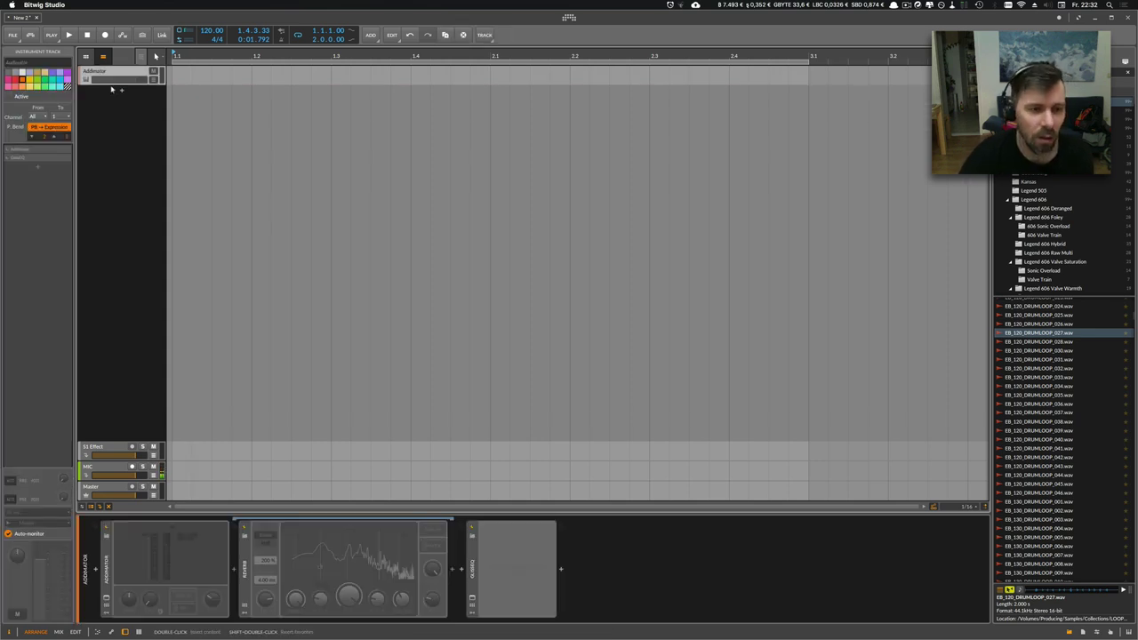
Step: Switch to Firefox to read the latest channel comment about adding wave tables, then return to Bitwig Studio
{"action": "key", "text": "super+Tab"}
{"action": "left_click", "coordinate": [554, 318]}
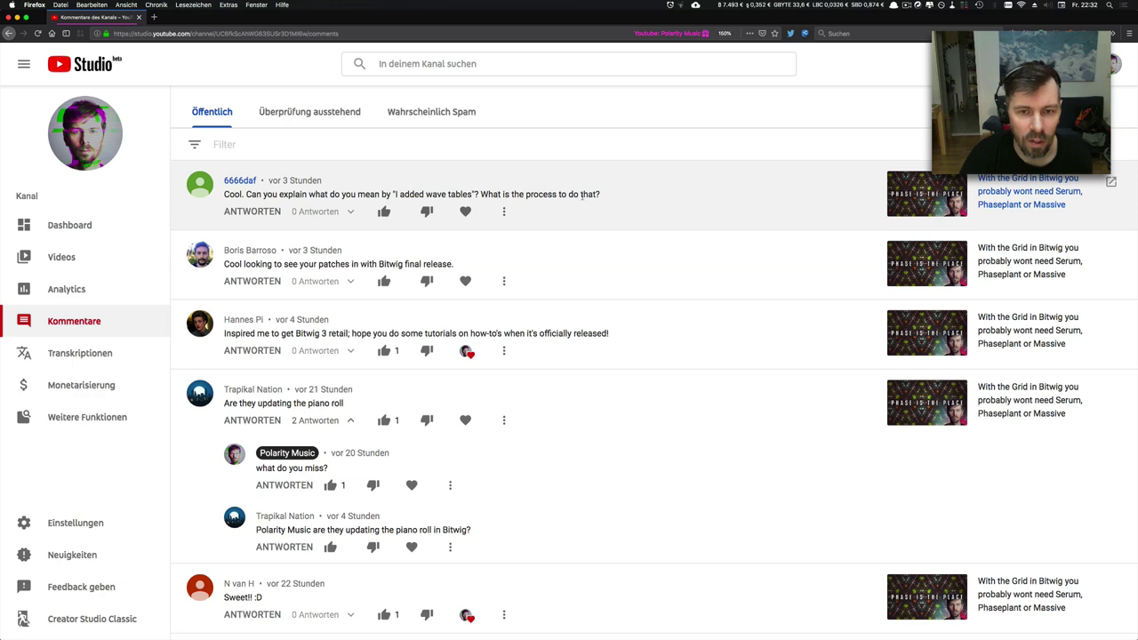
{"action": "key", "text": "super+Tab"}
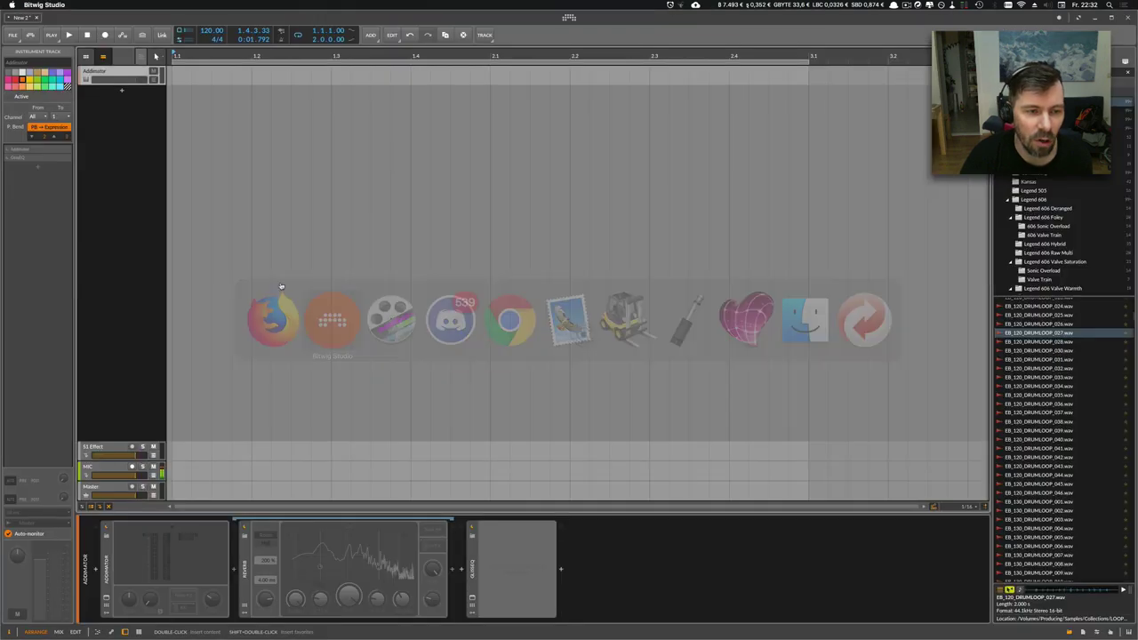
Step: Add an instrument track, search the presets for "monster", and load the Monster preset with its grid editor open
{"action": "left_click", "coordinate": [122, 95]}
{"action": "type", "text": "momt"}
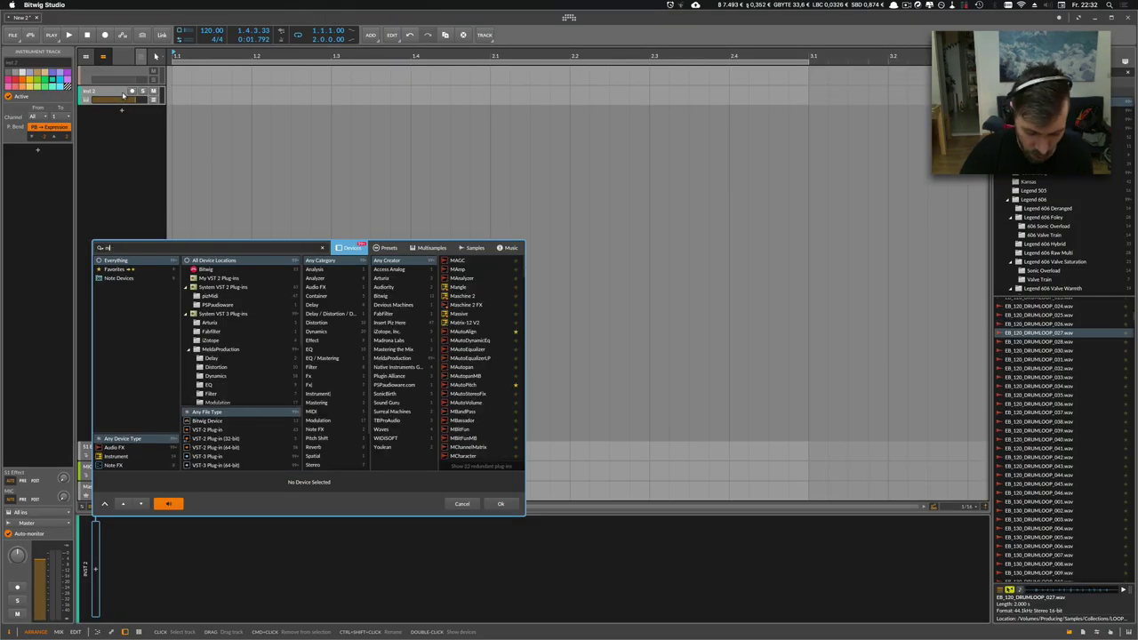
{"action": "left_click", "coordinate": [387, 248]}
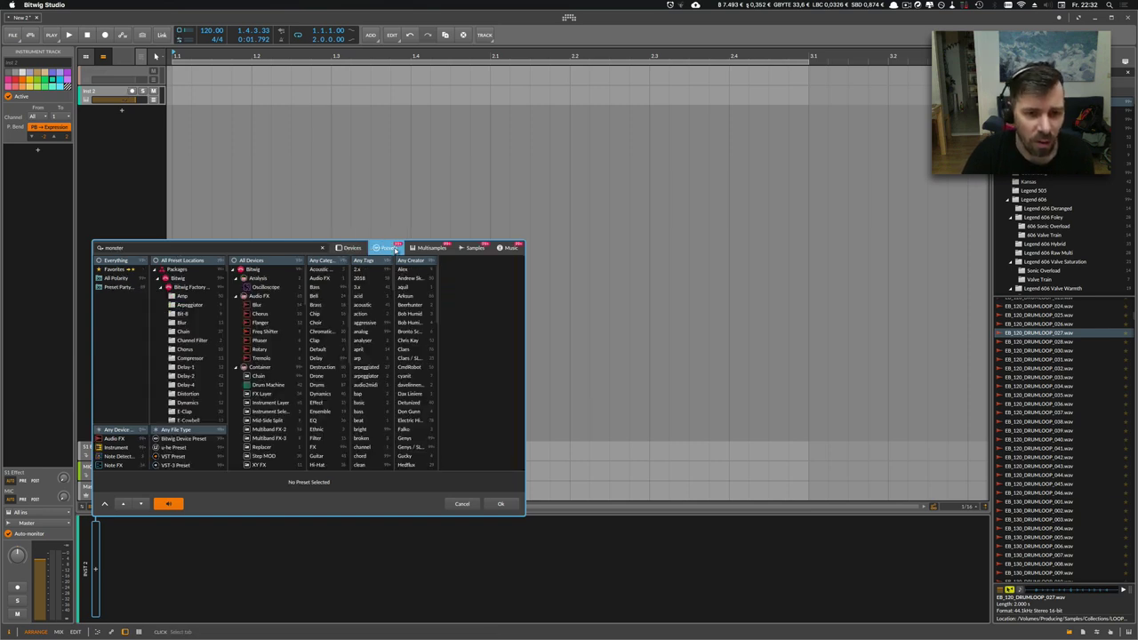
{"action": "left_click", "coordinate": [472, 271]}
{"action": "double_click", "coordinate": [472, 270]}
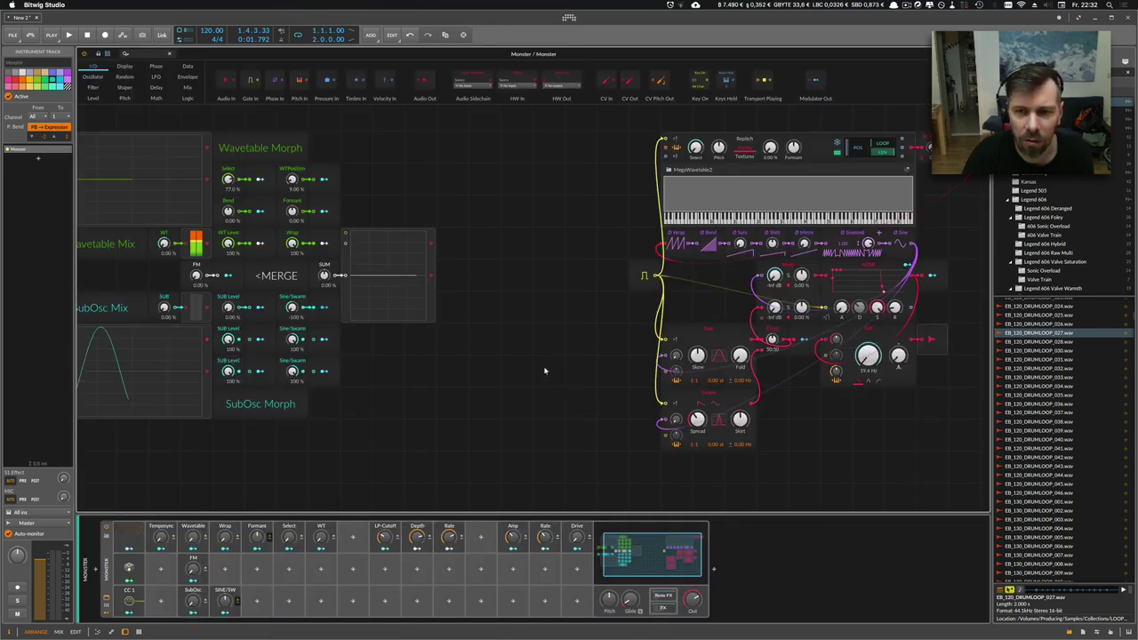
Step: Examine the Monster patch's grid, focusing on the Sampler module loaded with MegaWavetable2
{"action": "left_click_drag", "start_coordinate": [545, 370], "coordinate": [337, 384]}
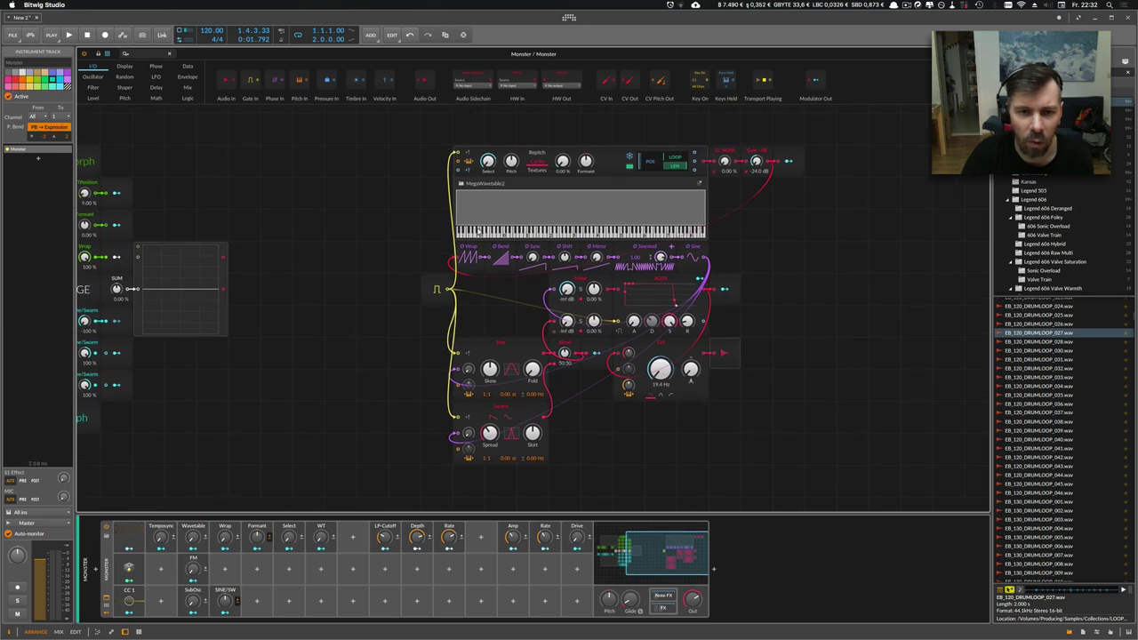
{"action": "left_click", "coordinate": [483, 210]}
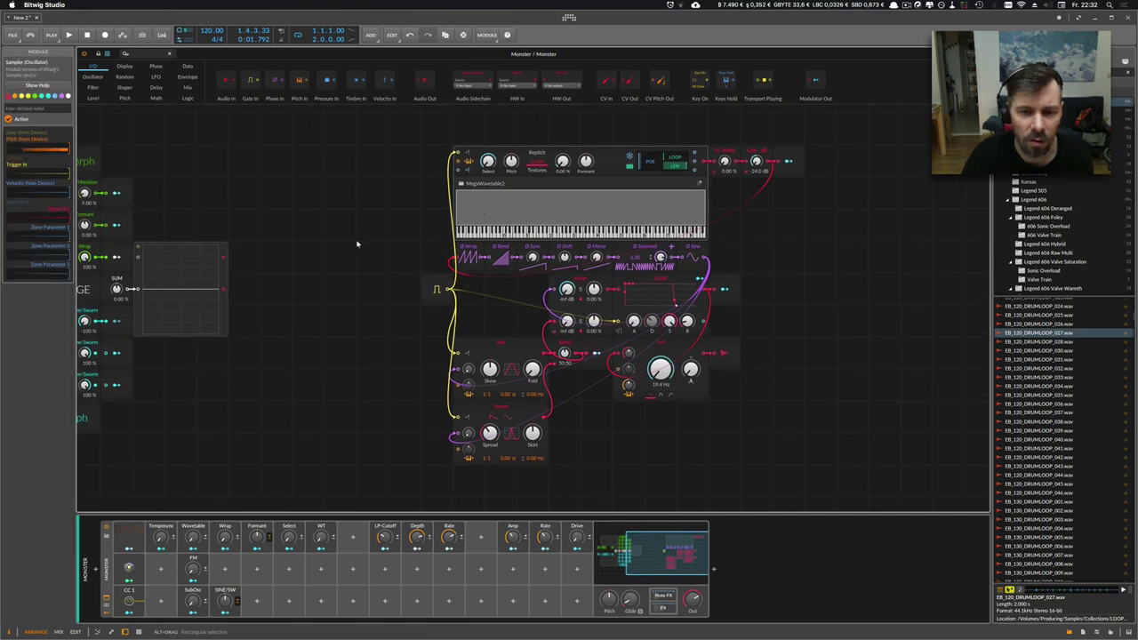
{"action": "left_click_drag", "start_coordinate": [253, 236], "coordinate": [332, 247]}
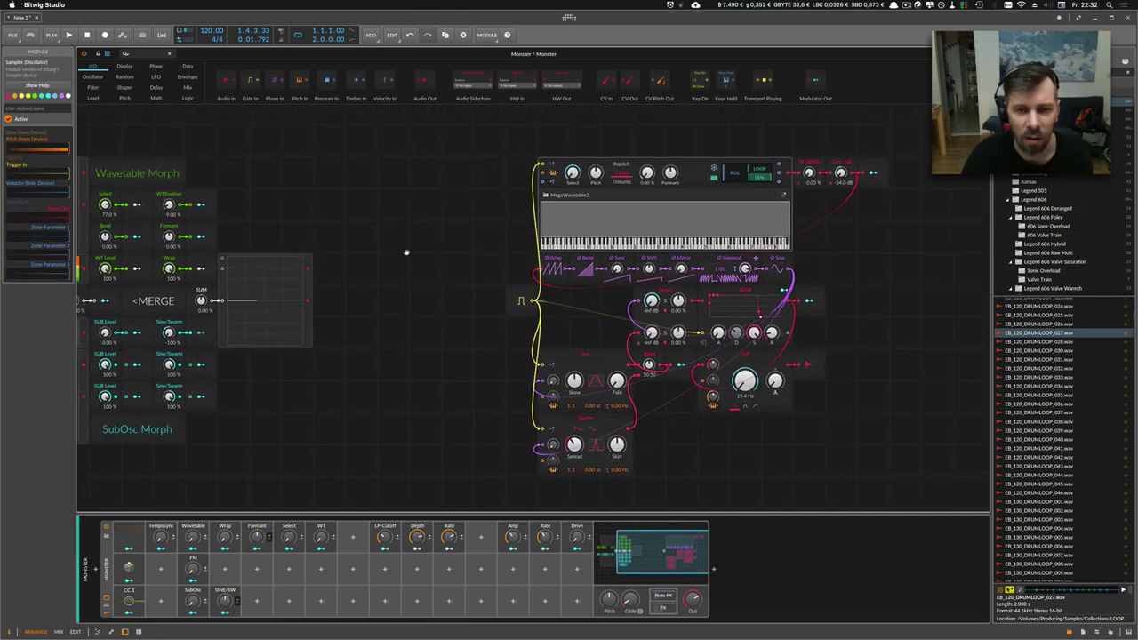
{"action": "left_click_drag", "start_coordinate": [416, 251], "coordinate": [264, 246]}
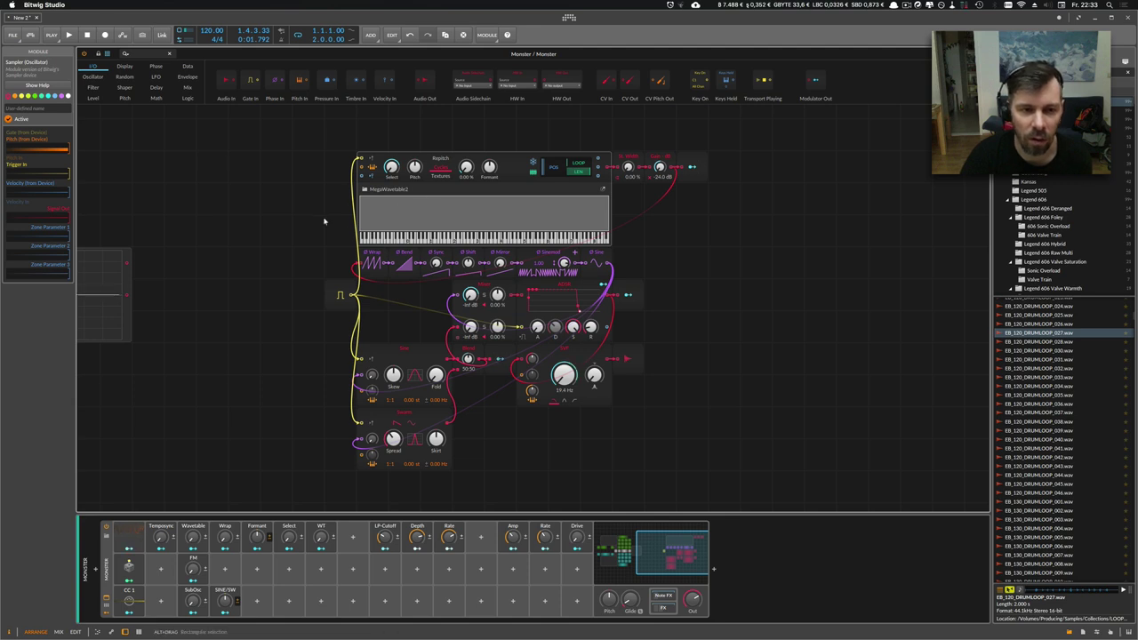
{"action": "left_click_drag", "start_coordinate": [322, 221], "coordinate": [309, 224]}
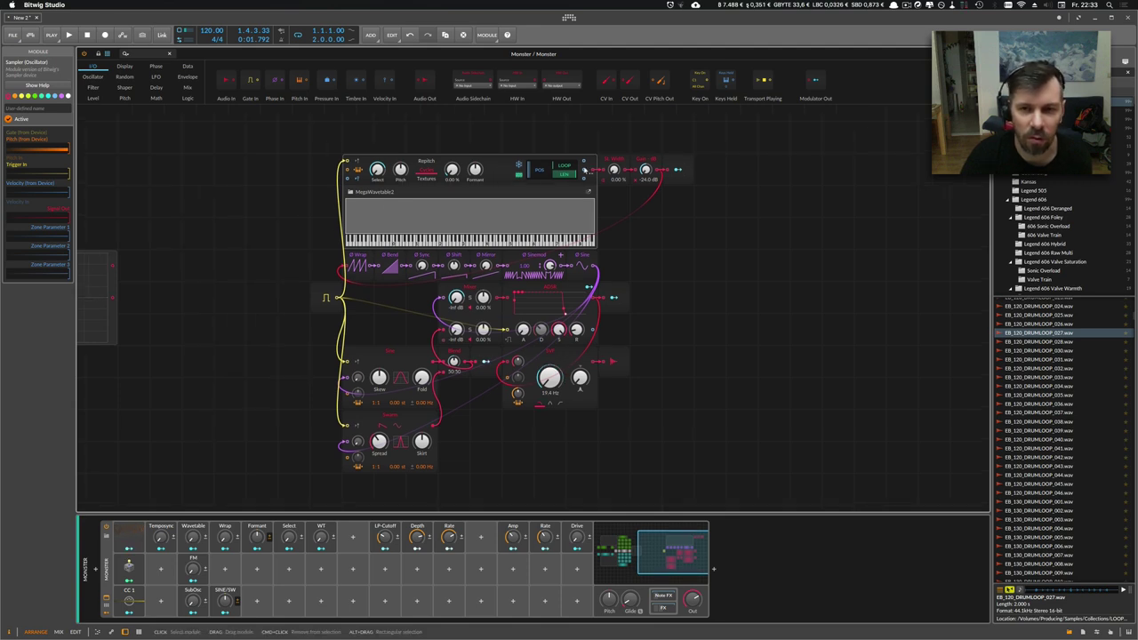
Step: Close the Monster grid editor and delete the Monster device from its track
{"action": "left_click", "coordinate": [872, 137]}
{"action": "left_click", "coordinate": [982, 54]}
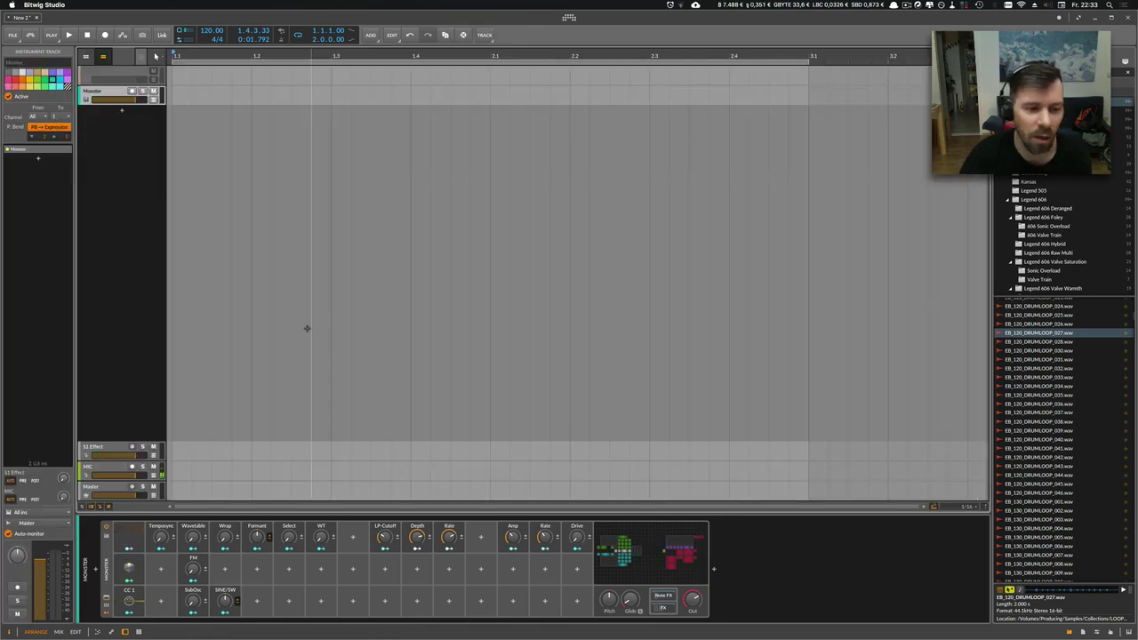
{"action": "left_click", "coordinate": [108, 567]}
{"action": "key", "text": "Delete"}
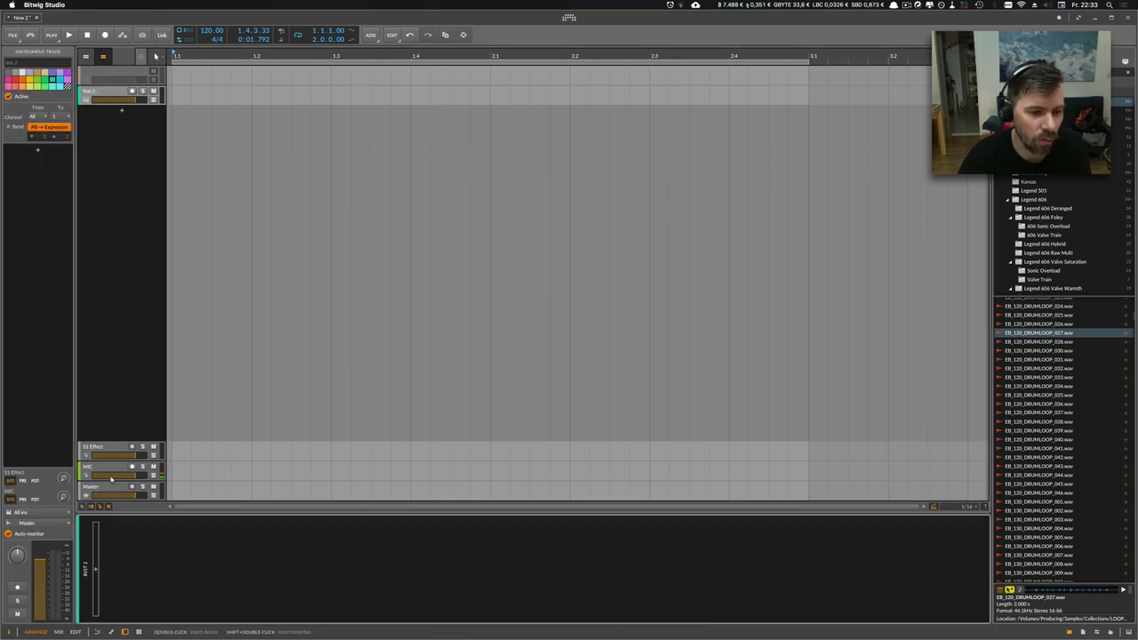
Step: Add another instrument track and load the Polysynth device onto it
{"action": "left_click", "coordinate": [125, 334]}
{"action": "left_click", "coordinate": [122, 110]}
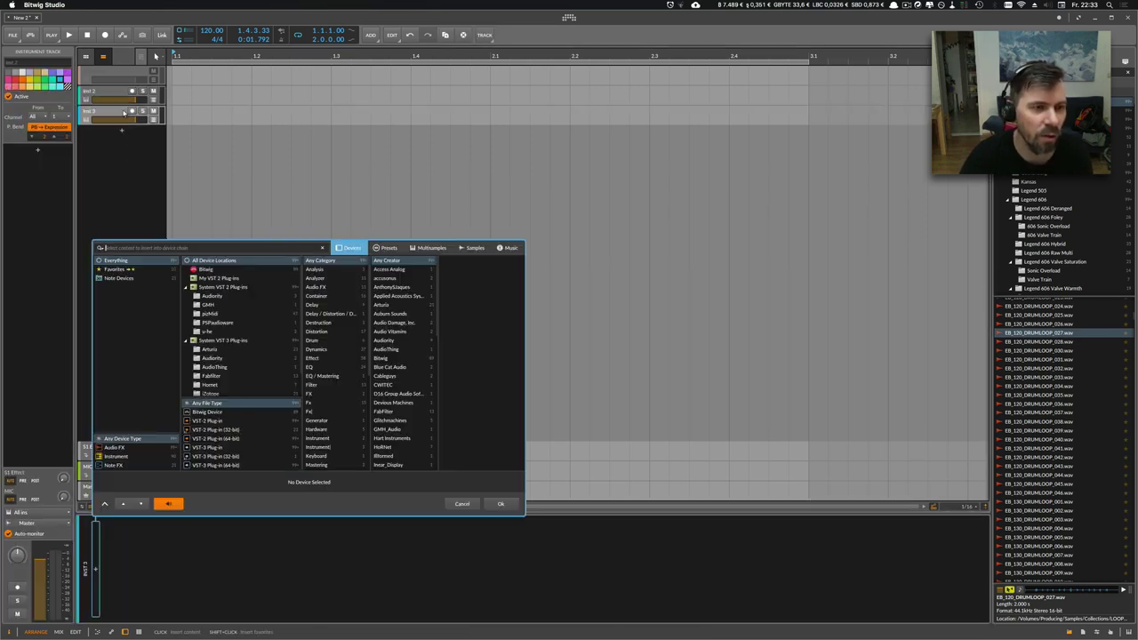
{"action": "type", "text": "poly"}
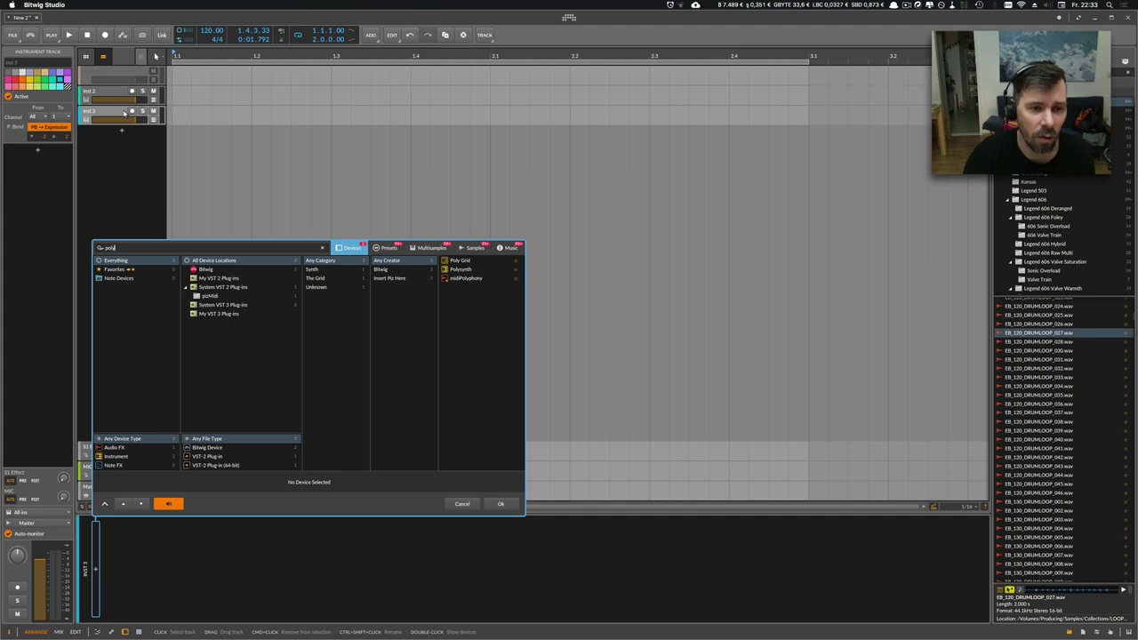
{"action": "key", "text": "Down"}
{"action": "key", "text": "Down"}
{"action": "key", "text": "Return"}
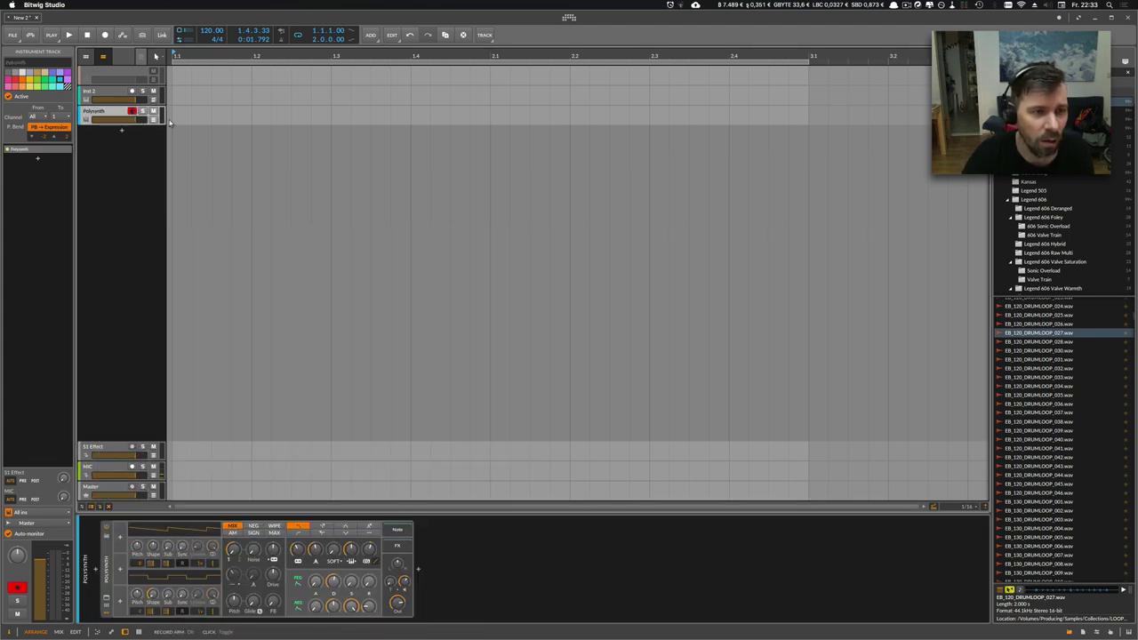
Step: Create a clip at the start of the Polysynth track and shorten the clip and the loop region to two beats
{"action": "double_click", "coordinate": [180, 112]}
{"action": "left_click", "coordinate": [200, 111]}
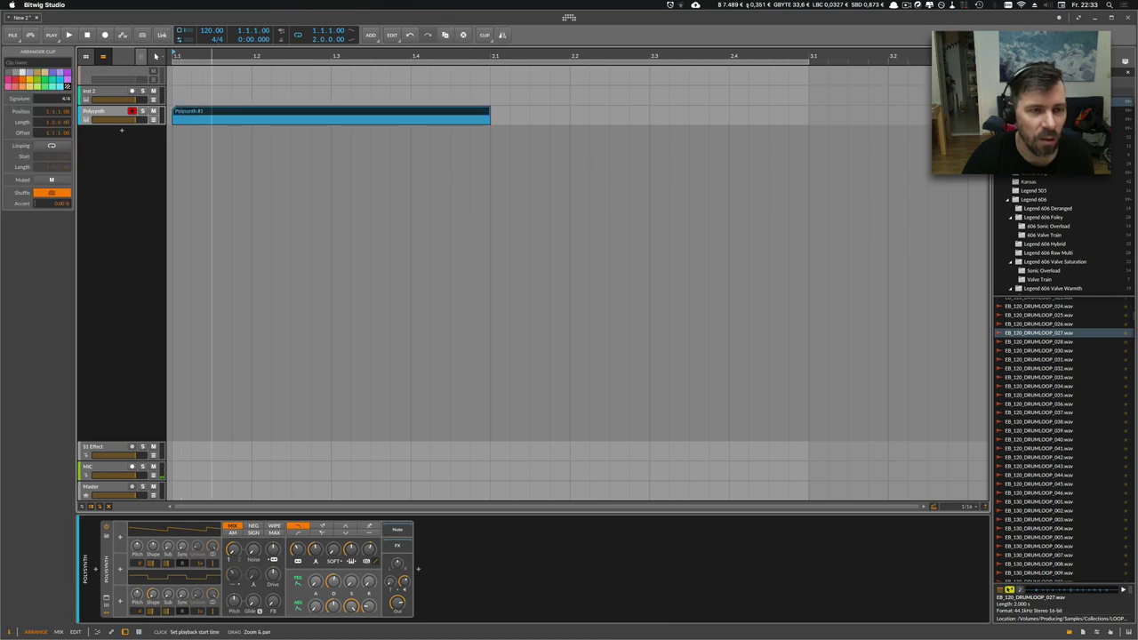
{"action": "scroll", "coordinate": [297, 115], "scroll_direction": "down", "scroll_amount": 3}
{"action": "left_click", "coordinate": [296, 118]}
{"action": "left_click_drag", "start_coordinate": [473, 62], "coordinate": [246, 115]}
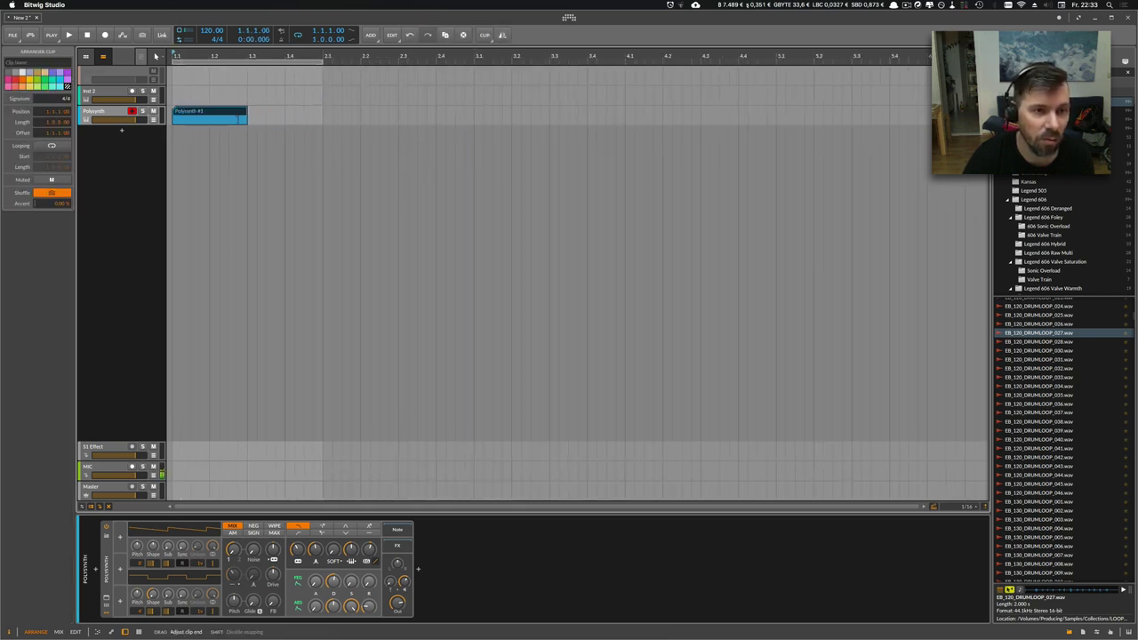
{"action": "left_click_drag", "start_coordinate": [322, 62], "coordinate": [274, 118]}
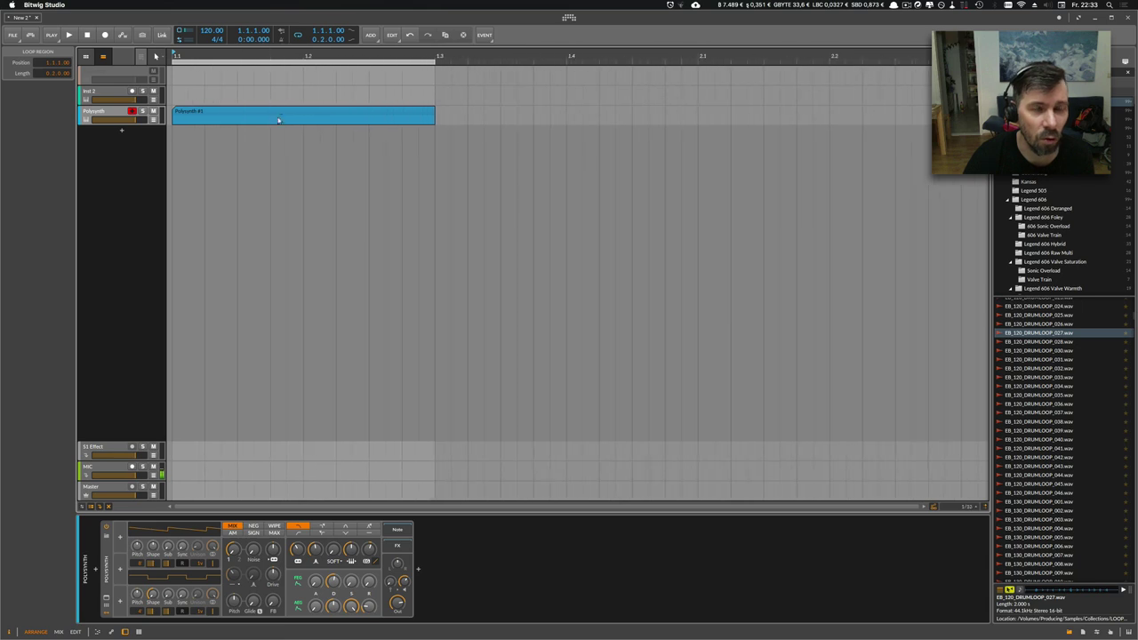
Step: Open the Polysynth clip in the note editor and draw an F0 note spanning the full two beats
{"action": "left_click", "coordinate": [116, 113]}
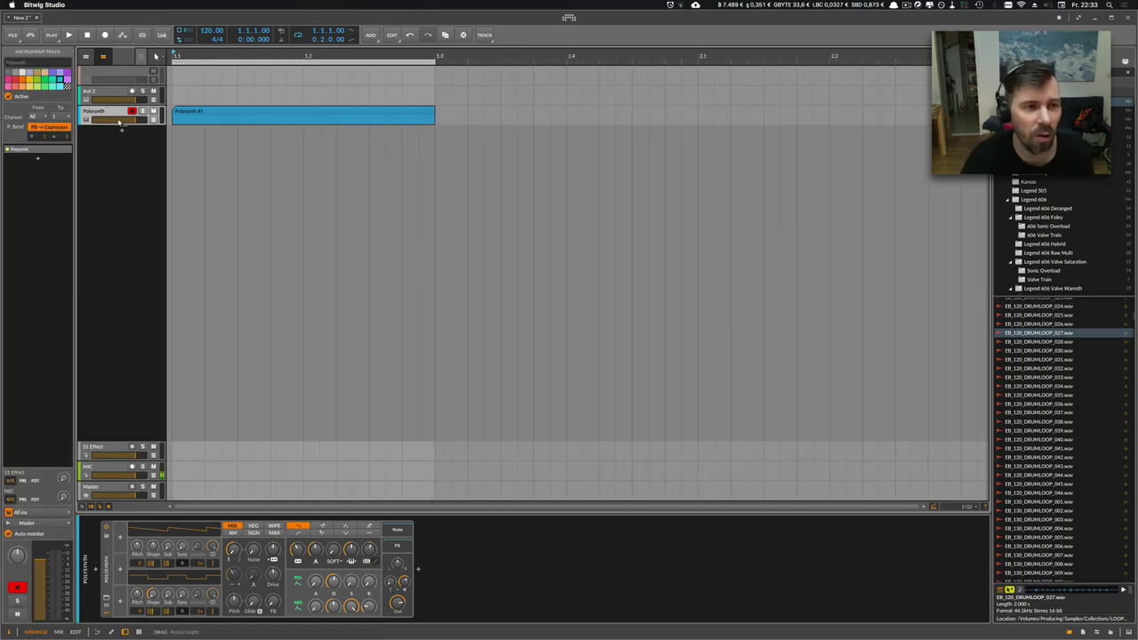
{"action": "double_click", "coordinate": [196, 114]}
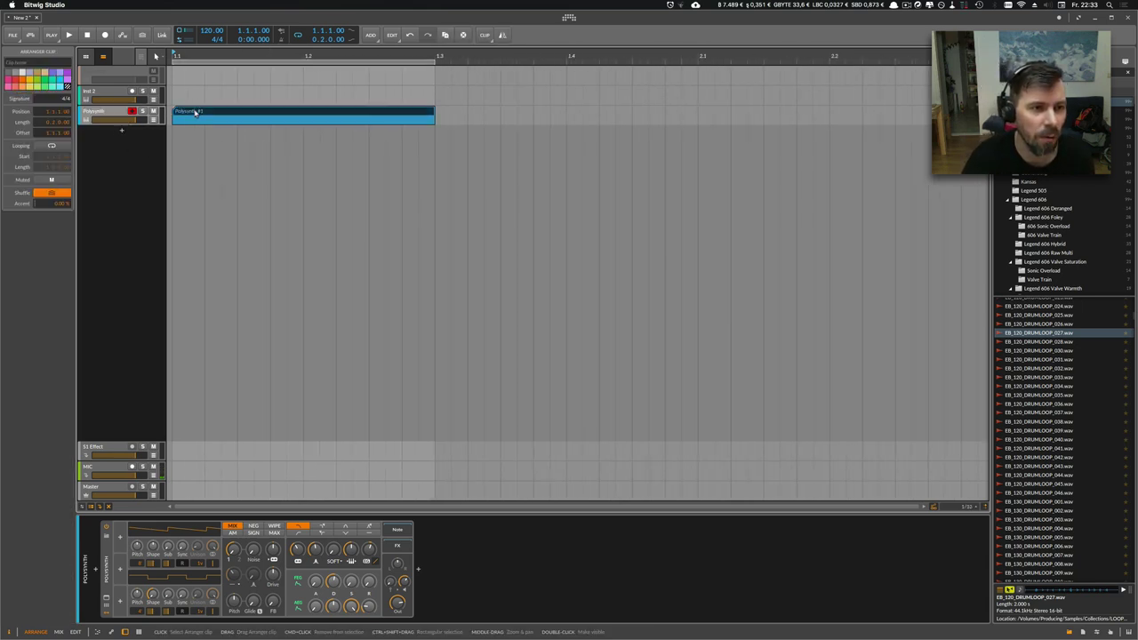
{"action": "left_click_drag", "start_coordinate": [198, 274], "coordinate": [195, 256]}
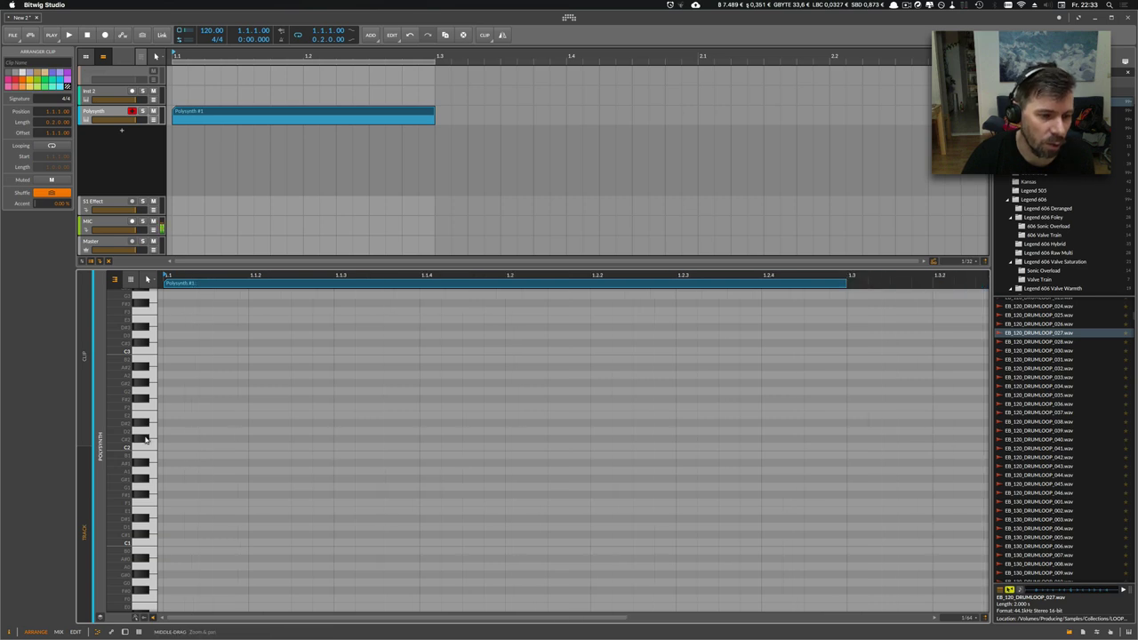
{"action": "scroll", "coordinate": [146, 445], "scroll_direction": "down", "scroll_amount": 5}
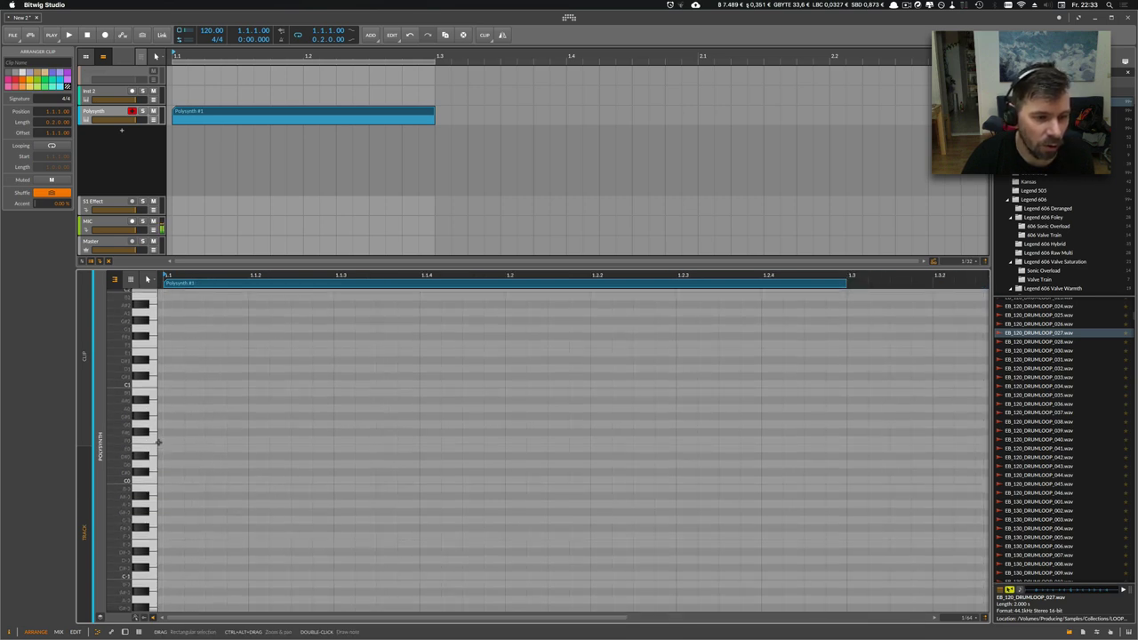
{"action": "double_click", "coordinate": [164, 440]}
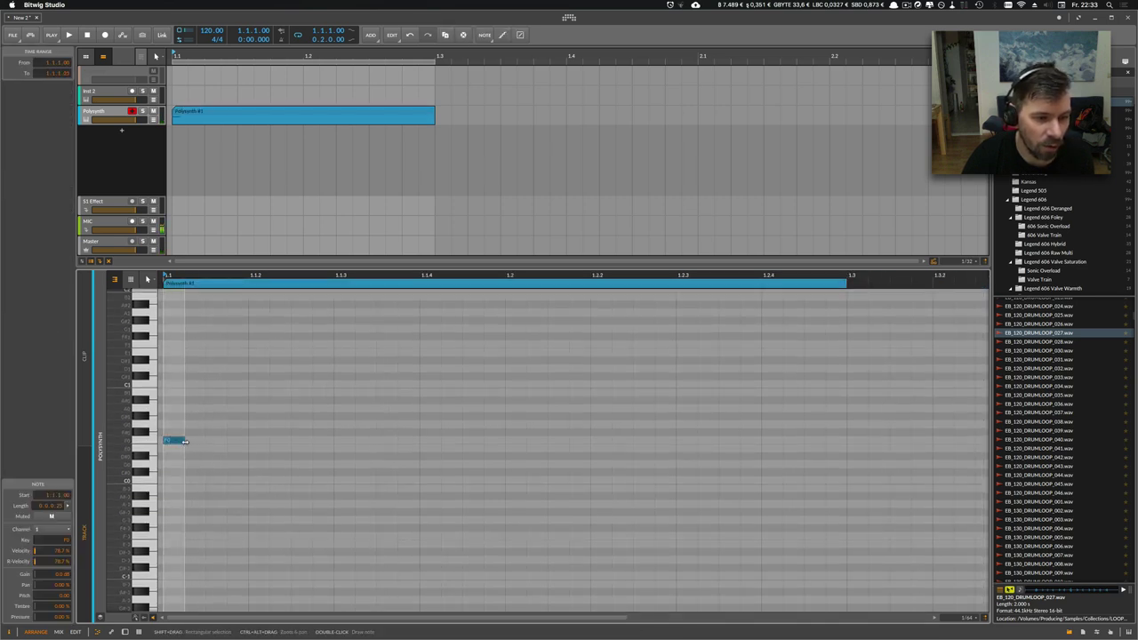
{"action": "left_click_drag", "start_coordinate": [184, 441], "coordinate": [847, 450]}
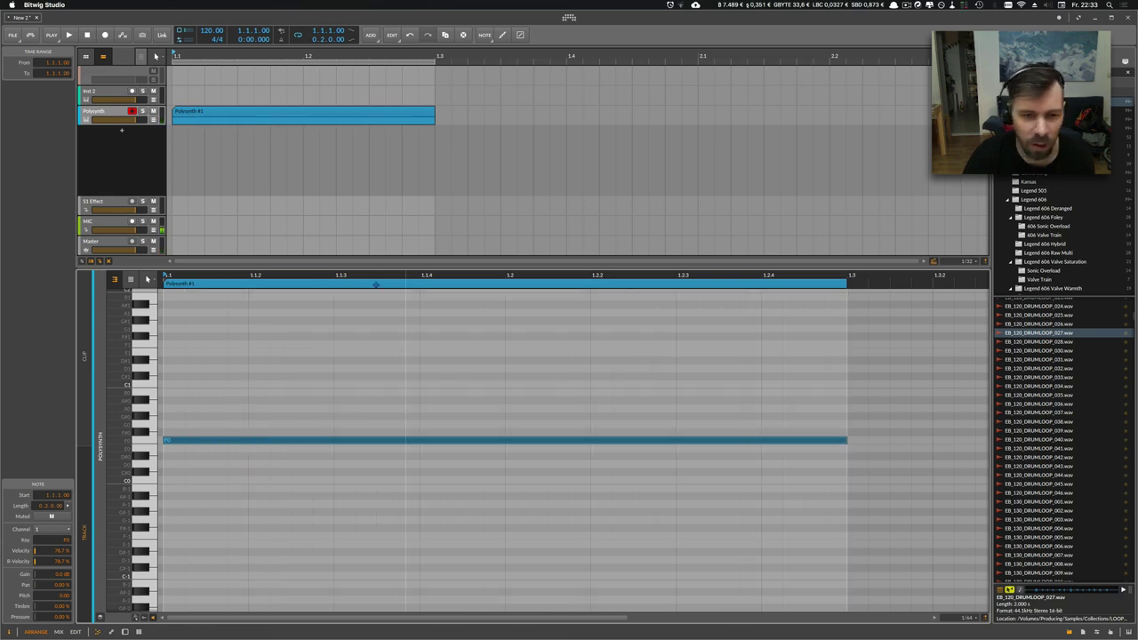
Step: Deselect the note, leave the note editor, and show the Polysynth track's device chain
{"action": "left_click_drag", "start_coordinate": [379, 275], "coordinate": [385, 274]}
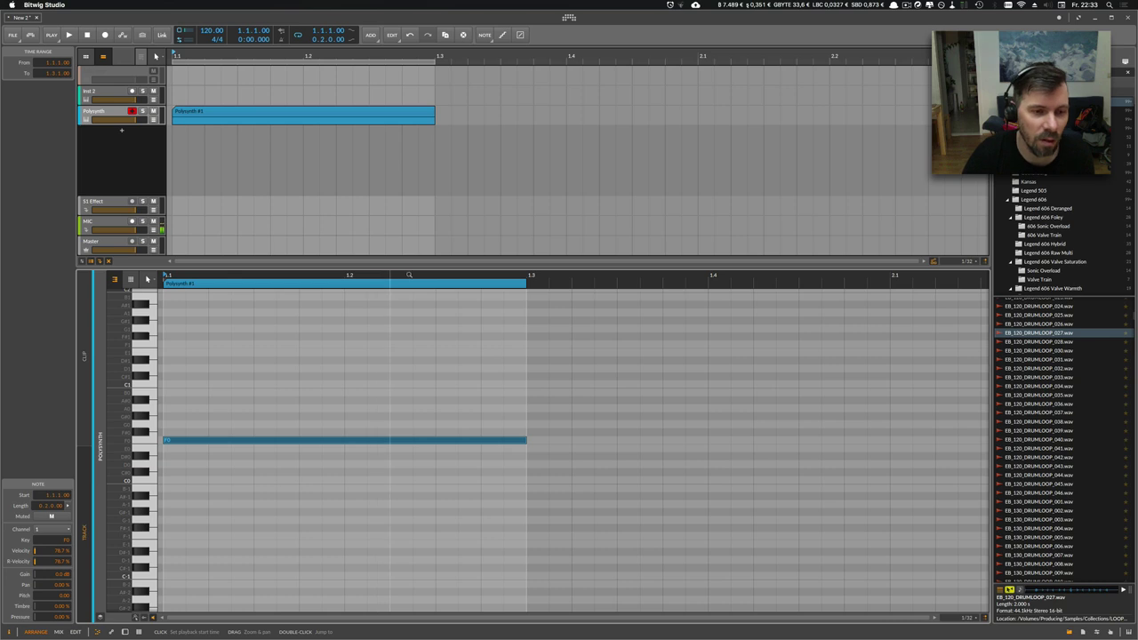
{"action": "left_click_drag", "start_coordinate": [210, 275], "coordinate": [231, 297]}
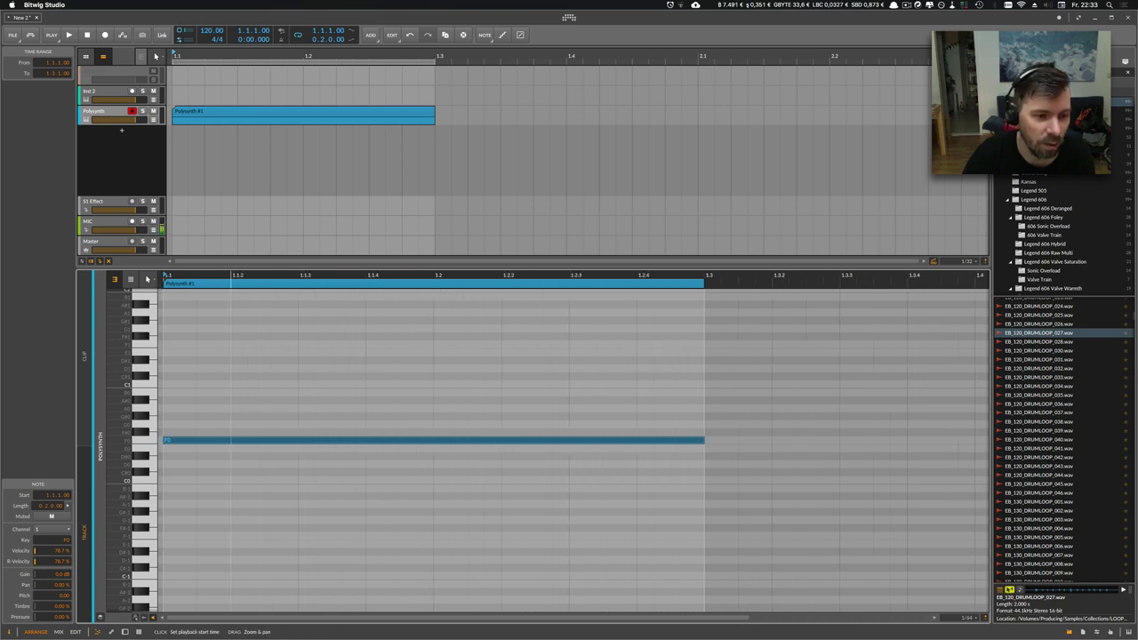
{"action": "left_click", "coordinate": [196, 382]}
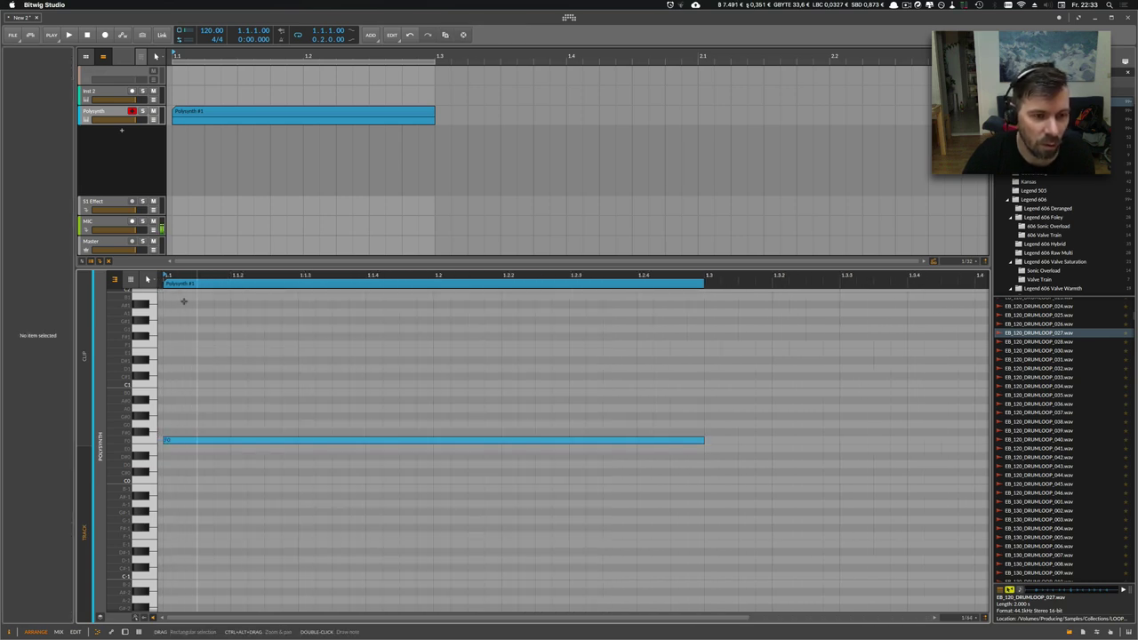
{"action": "left_click_drag", "start_coordinate": [182, 277], "coordinate": [190, 267]}
{"action": "double_click", "coordinate": [107, 114]}
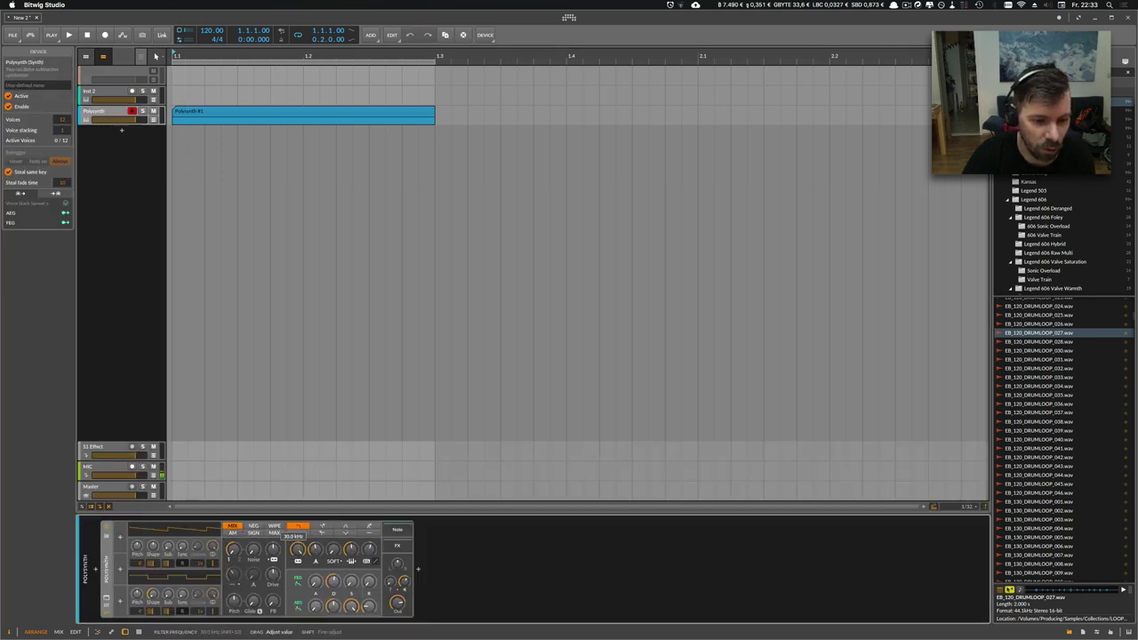
Step: Audition the Polysynth clip, and automate the first oscillator's Shape in a ramp from -100% to 100% across the clip's two beats
{"action": "key", "text": "space"}
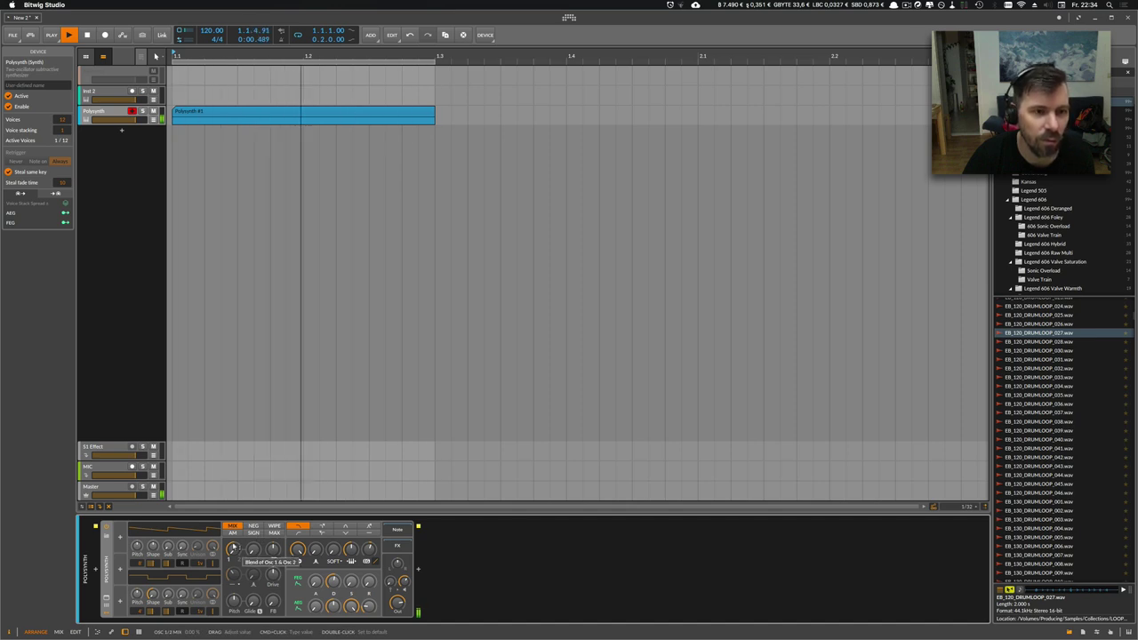
{"action": "key", "text": "space"}
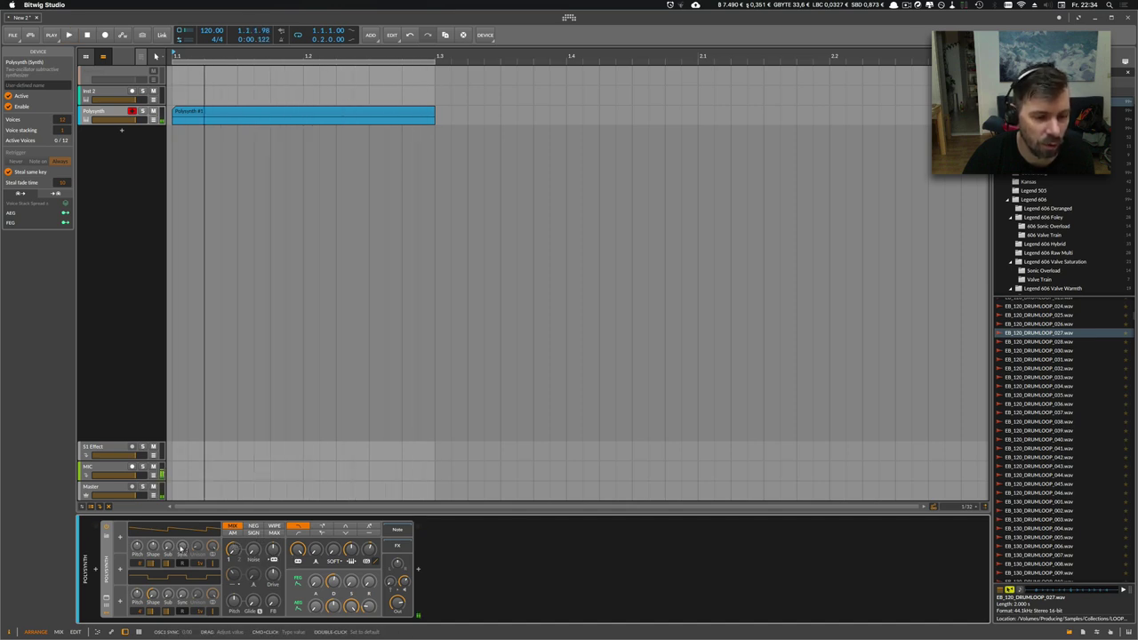
{"action": "left_click", "coordinate": [152, 120]}
{"action": "left_click", "coordinate": [173, 143]}
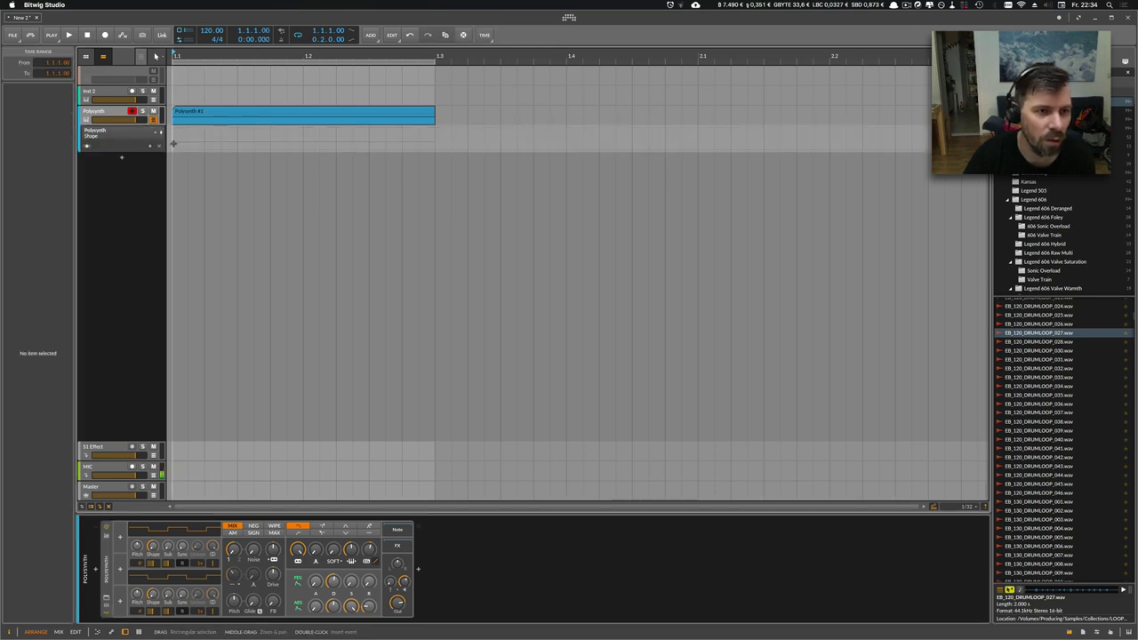
{"action": "left_click", "coordinate": [176, 150]}
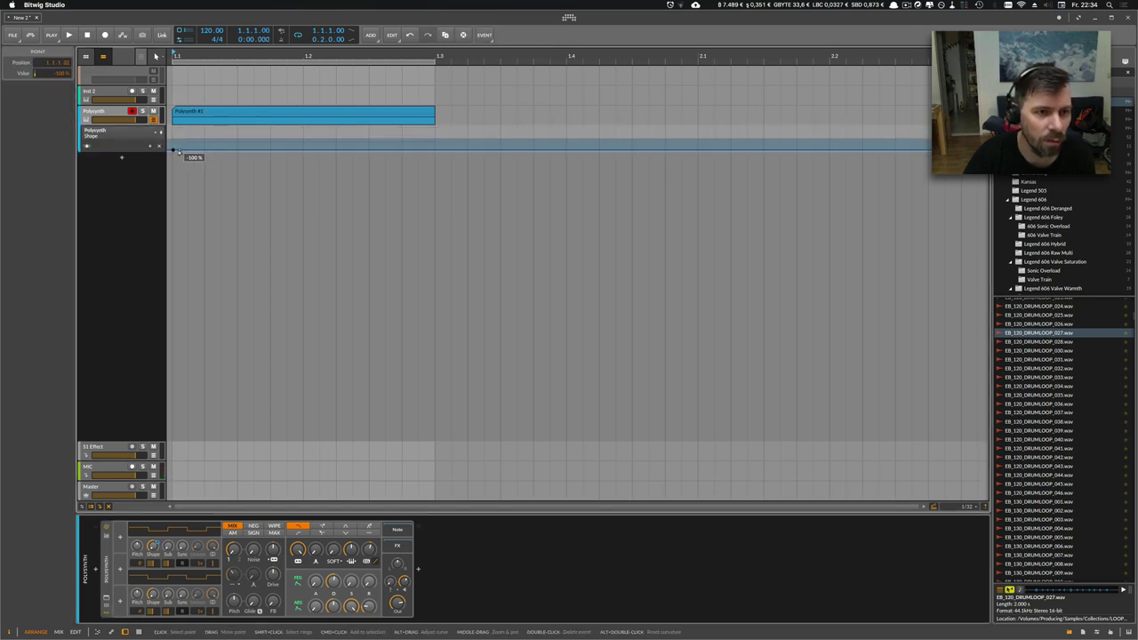
{"action": "left_click_drag", "start_coordinate": [258, 150], "coordinate": [436, 127]}
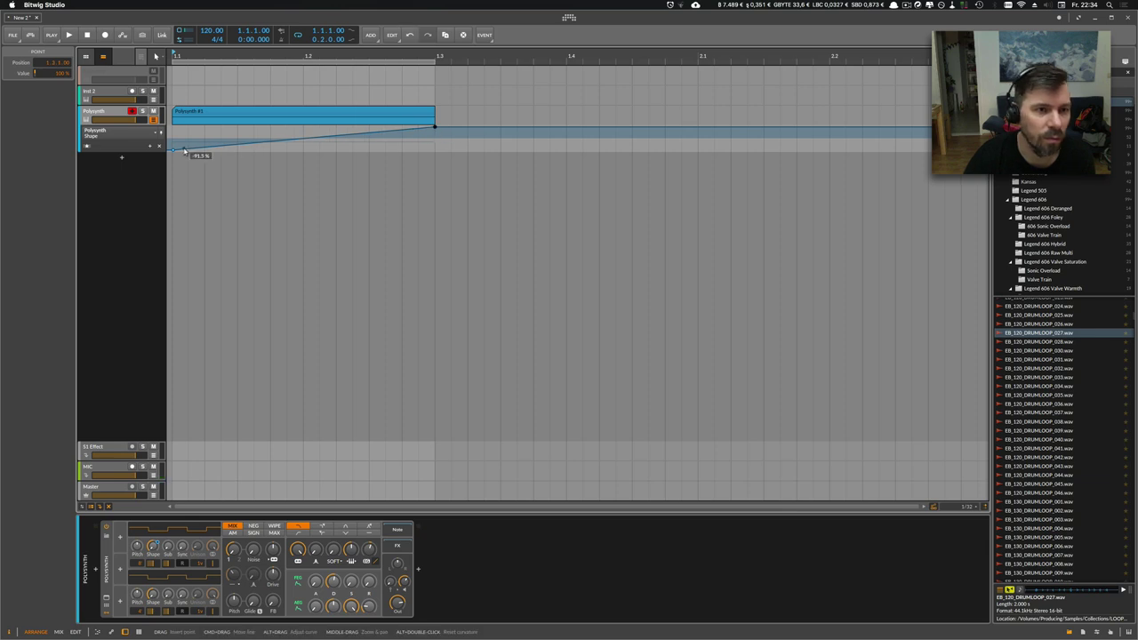
{"action": "left_click_drag", "start_coordinate": [175, 150], "coordinate": [172, 150]}
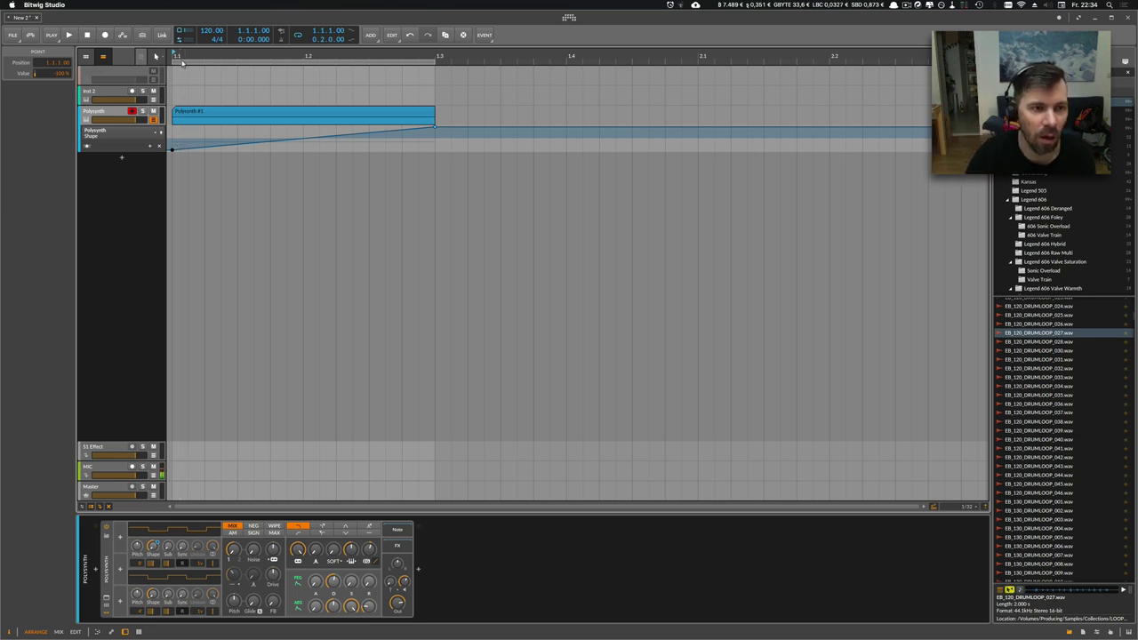
Step: Play back the Polysynth clip to hear the automated Shape sweep
{"action": "left_click_drag", "start_coordinate": [187, 59], "coordinate": [190, 66]}
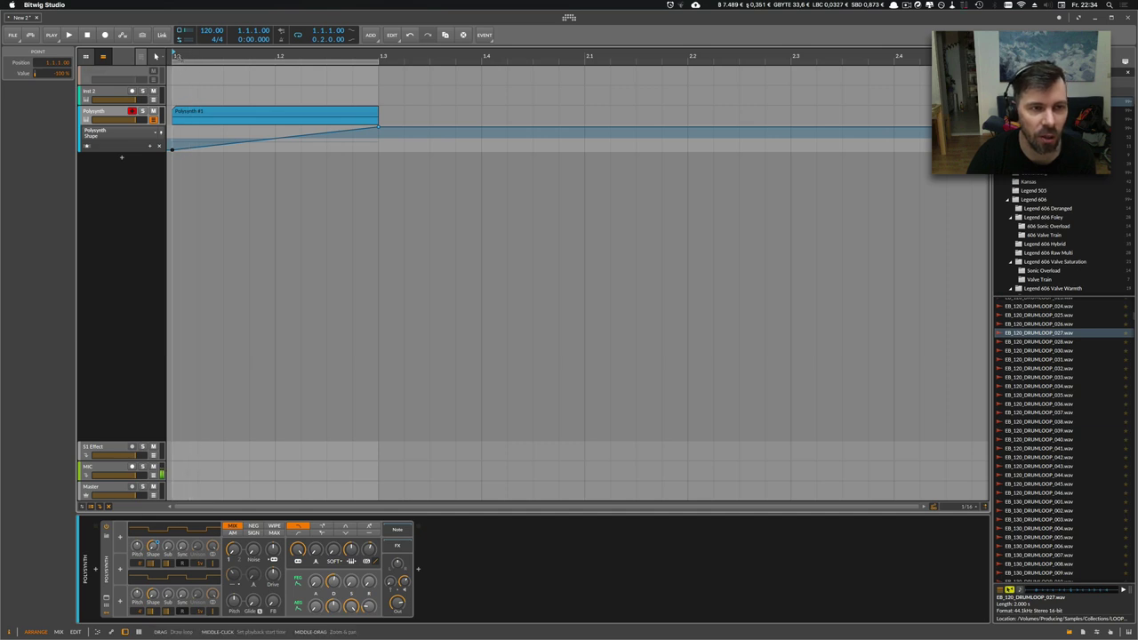
{"action": "key", "text": "space"}
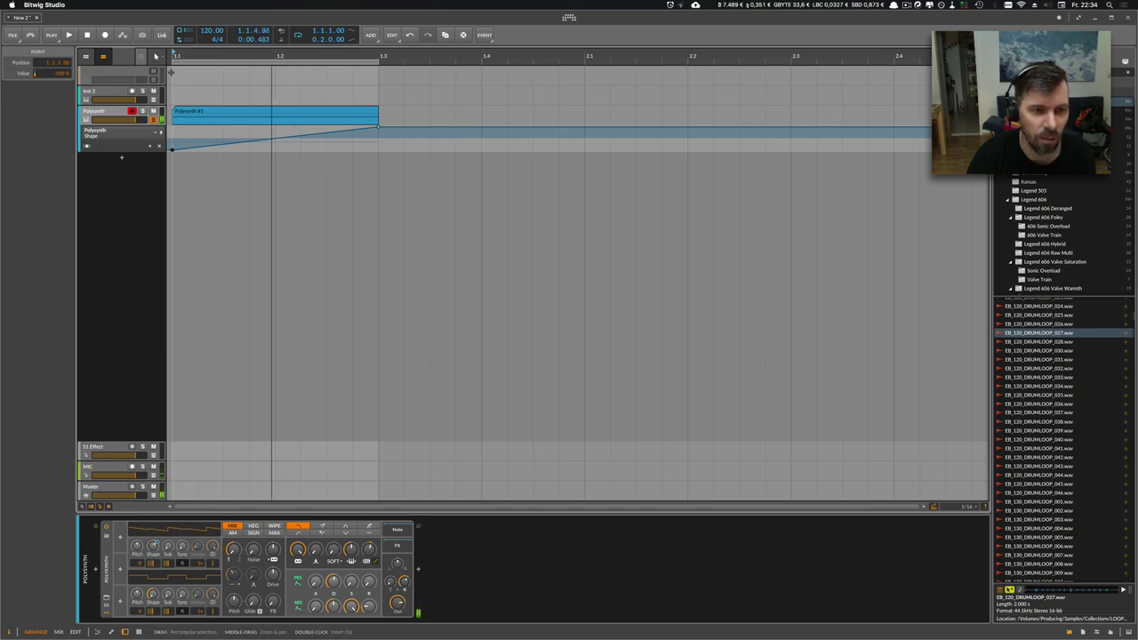
{"action": "key", "text": "space"}
Step: Rename the Polysynth clip as Wavetable F0
{"action": "left_click", "coordinate": [206, 112]}
{"action": "left_click", "coordinate": [45, 62]}
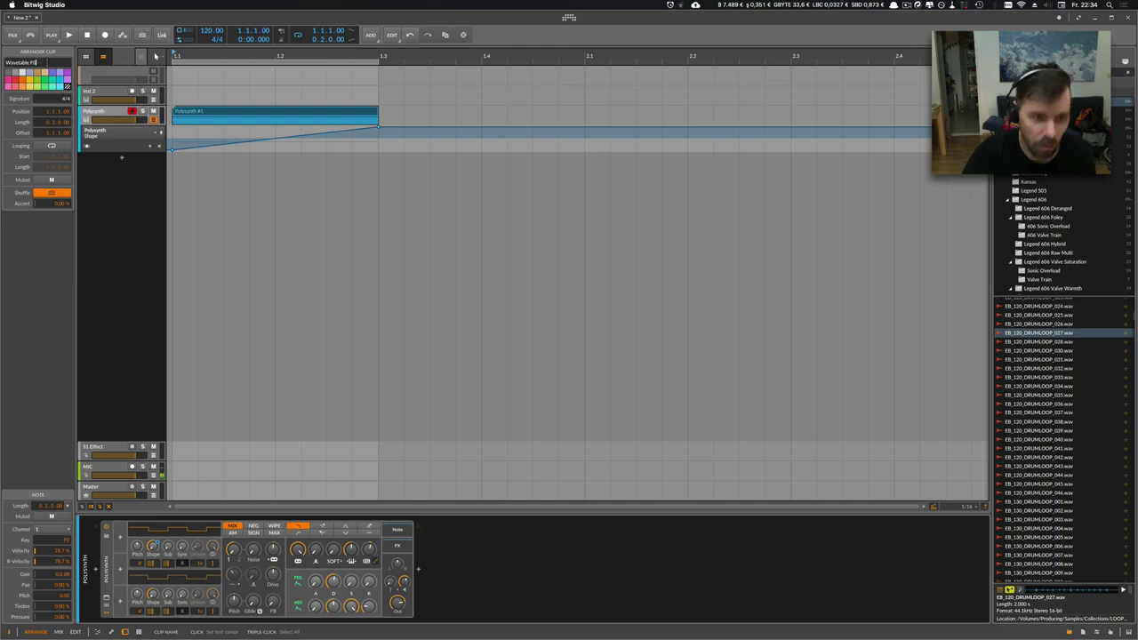
{"action": "key", "text": "Return"}
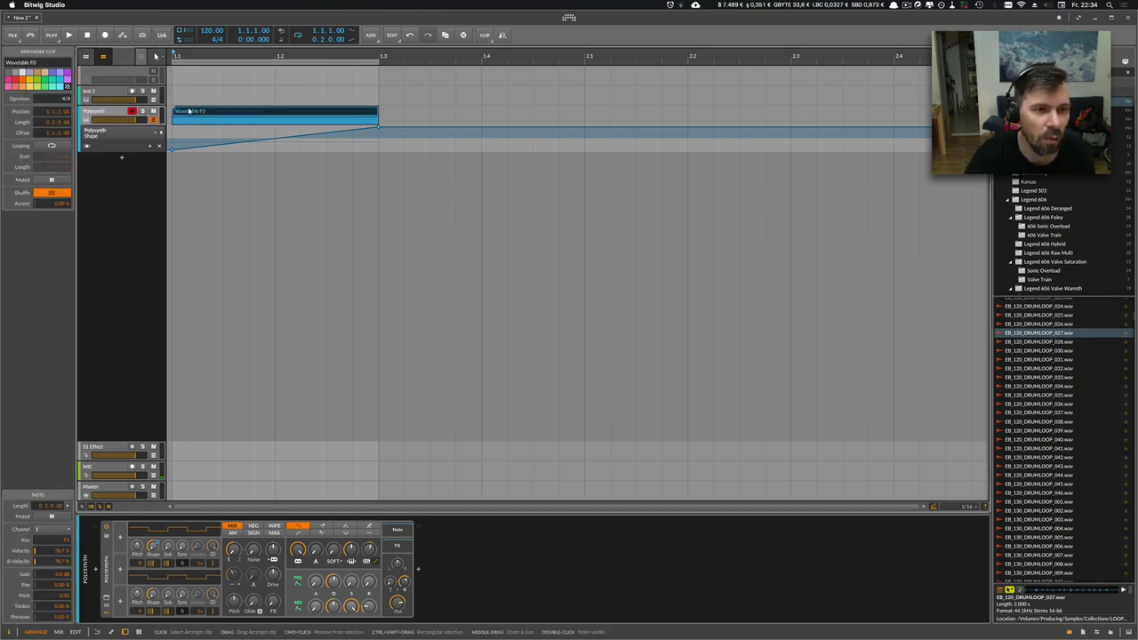
Step: Add another instrument track below the Polysynth track and load the Sampler device onto it
{"action": "left_click", "coordinate": [121, 158]}
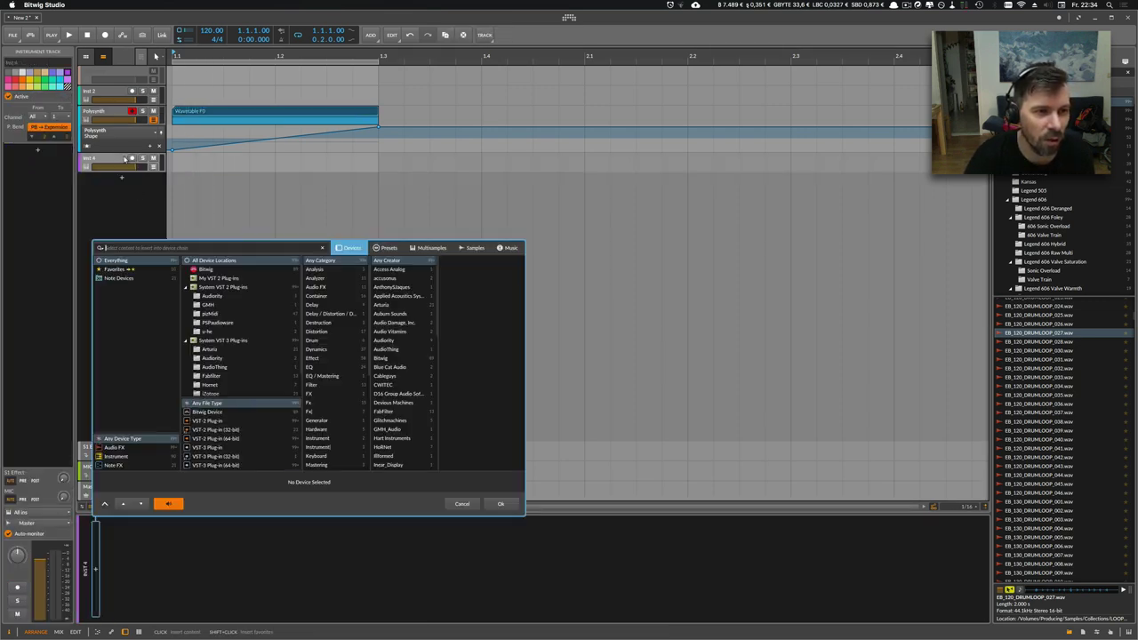
{"action": "type", "text": "sampler"}
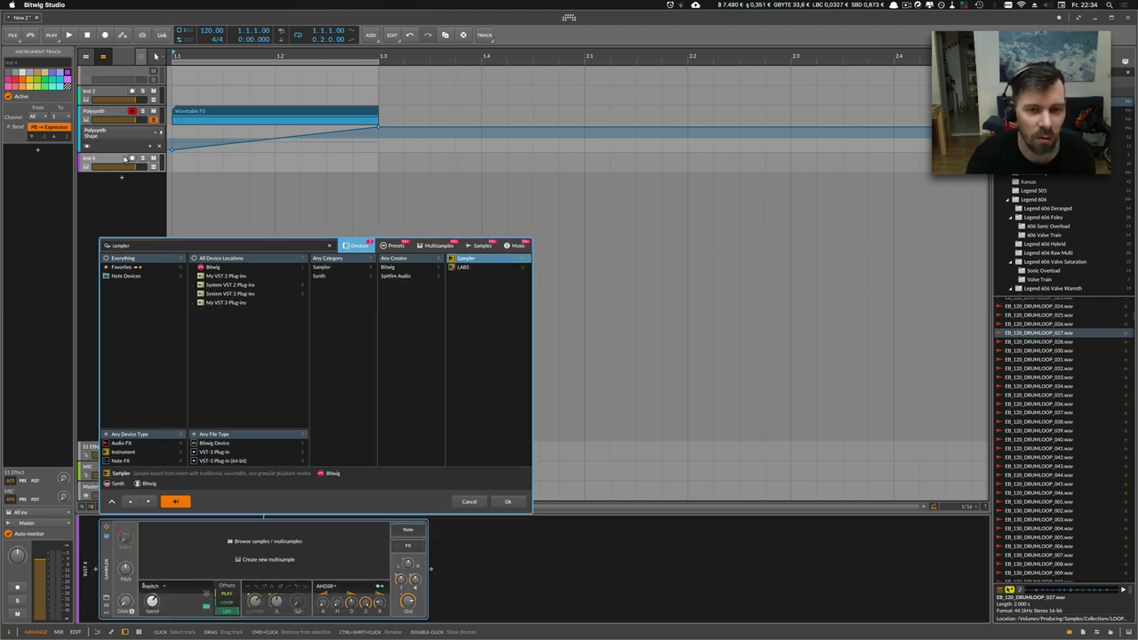
{"action": "key", "text": "Return"}
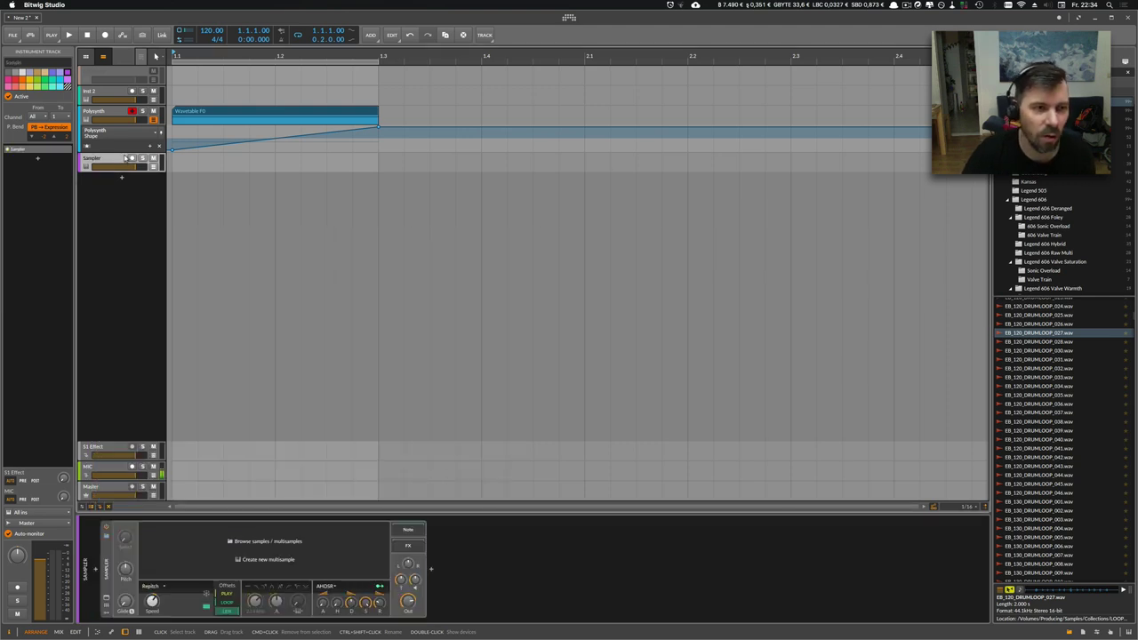
Step: Load the Wavetable F0 clip into the empty Sampler as a bounced audio sample
{"action": "left_click", "coordinate": [197, 112]}
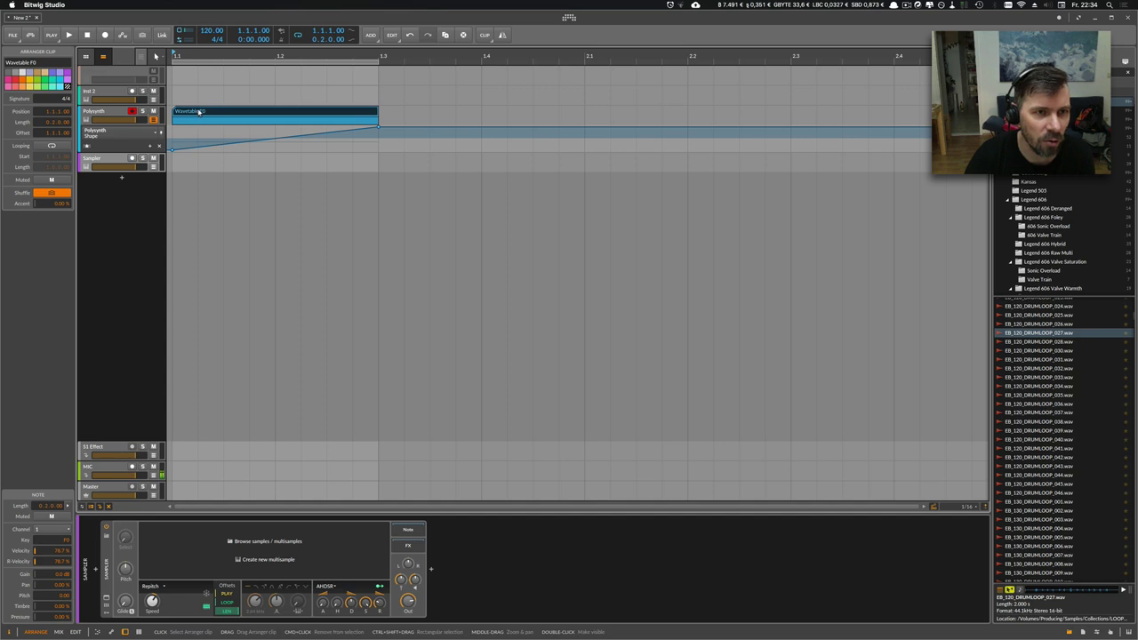
{"action": "left_click", "coordinate": [214, 565]}
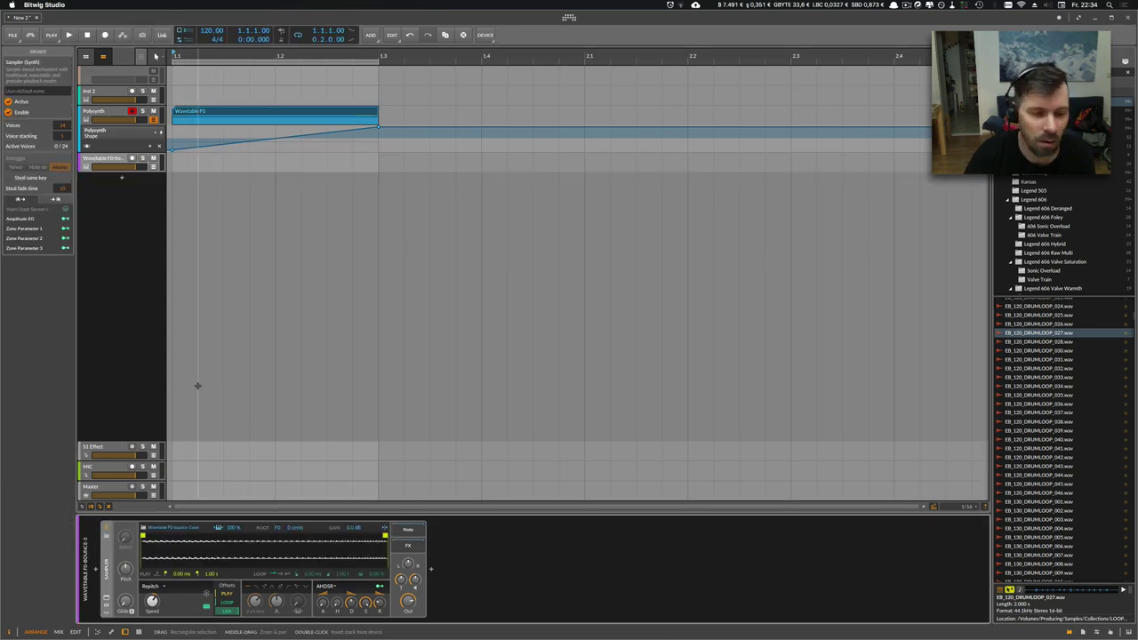
{"action": "left_click", "coordinate": [150, 252]}
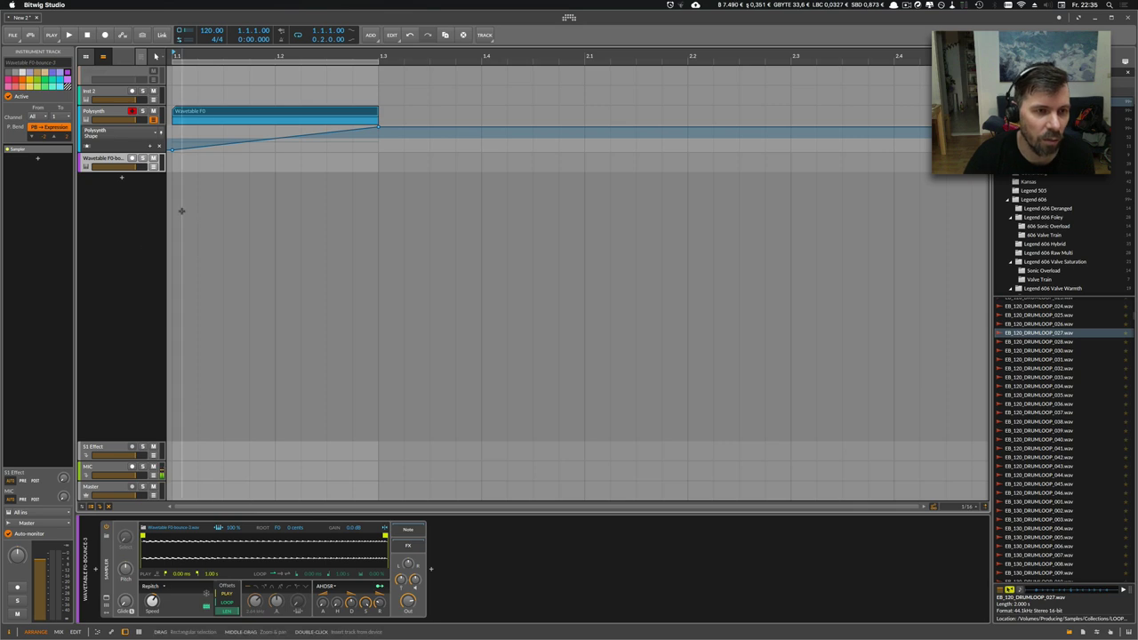
Step: Record-arm the Sampler track instead of the Polysynth track, and set the Sampler's play mode to Cycles
{"action": "left_click", "coordinate": [192, 113]}
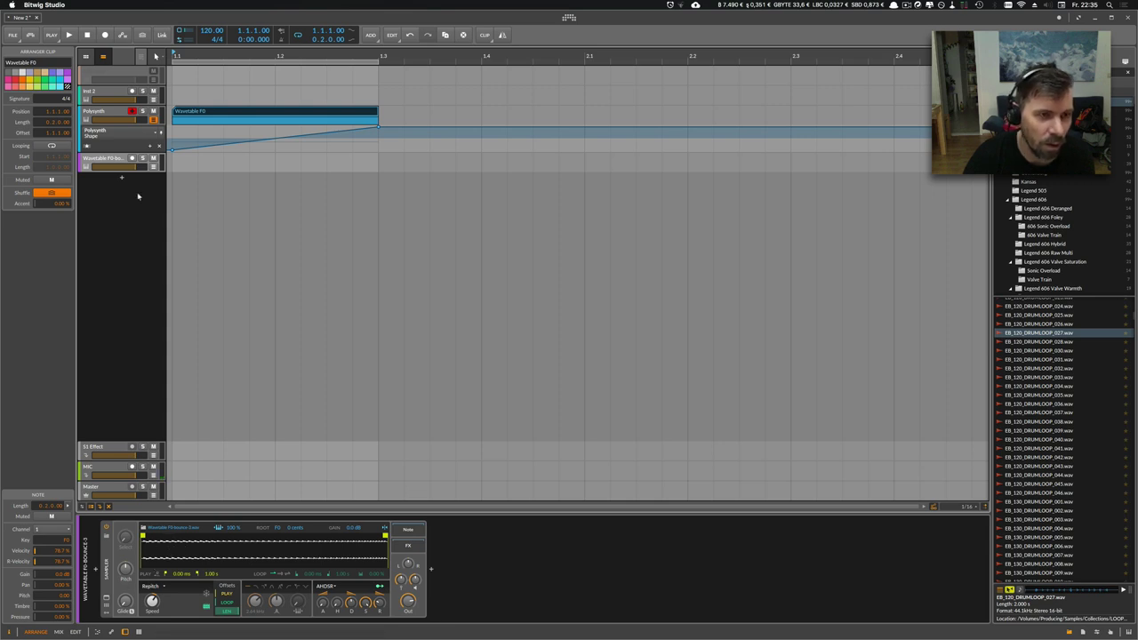
{"action": "left_click", "coordinate": [133, 158]}
{"action": "left_click", "coordinate": [133, 112]}
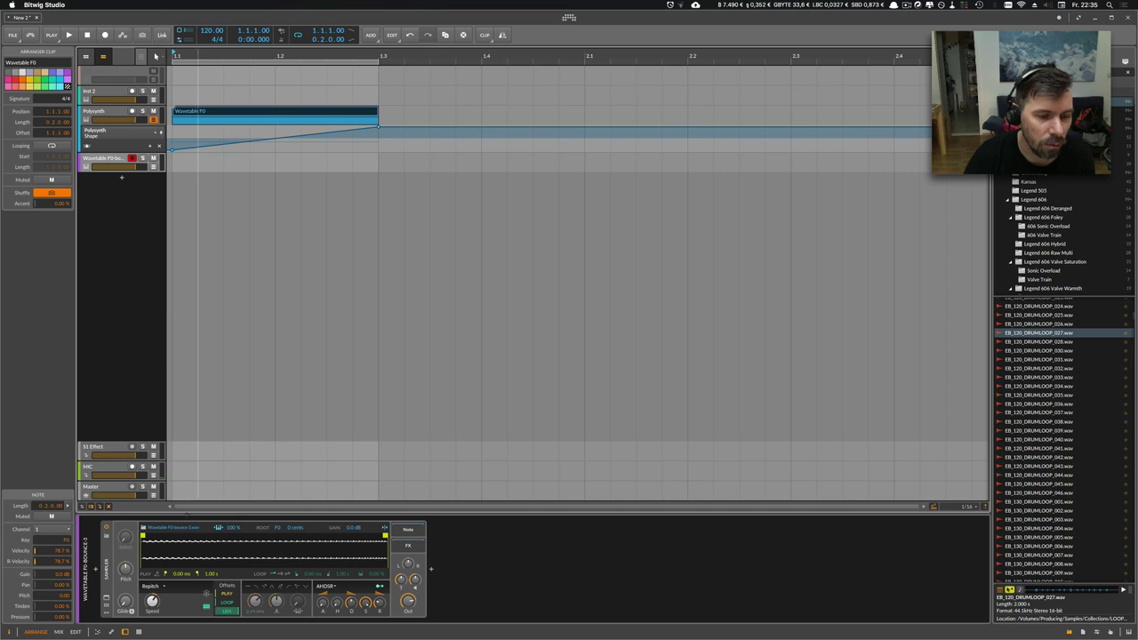
{"action": "left_click", "coordinate": [153, 586]}
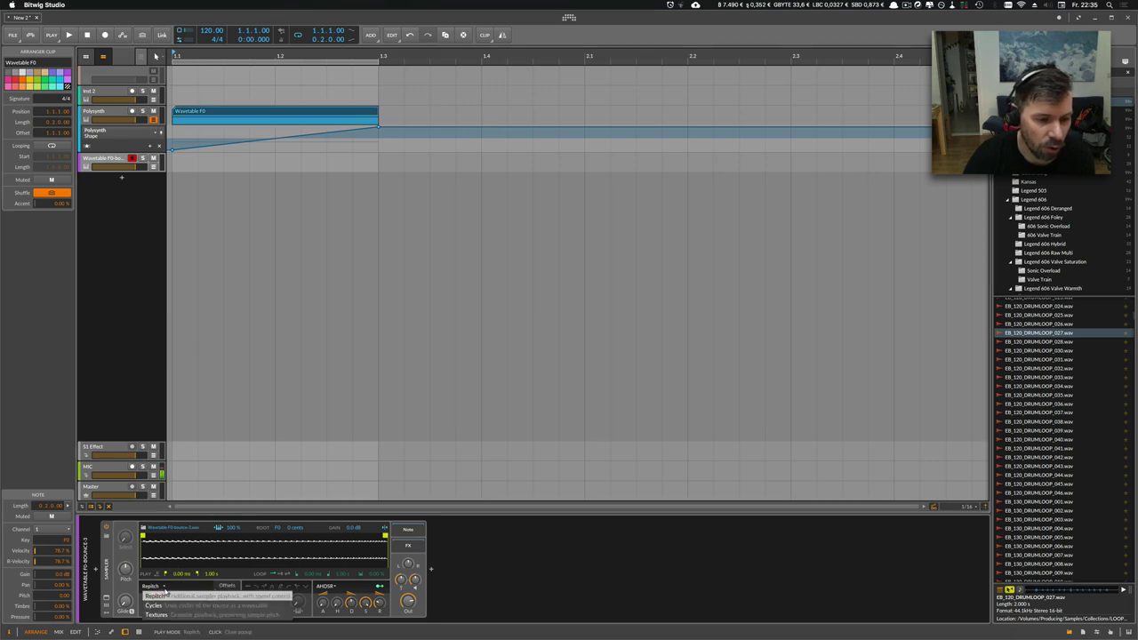
{"action": "left_click", "coordinate": [160, 605]}
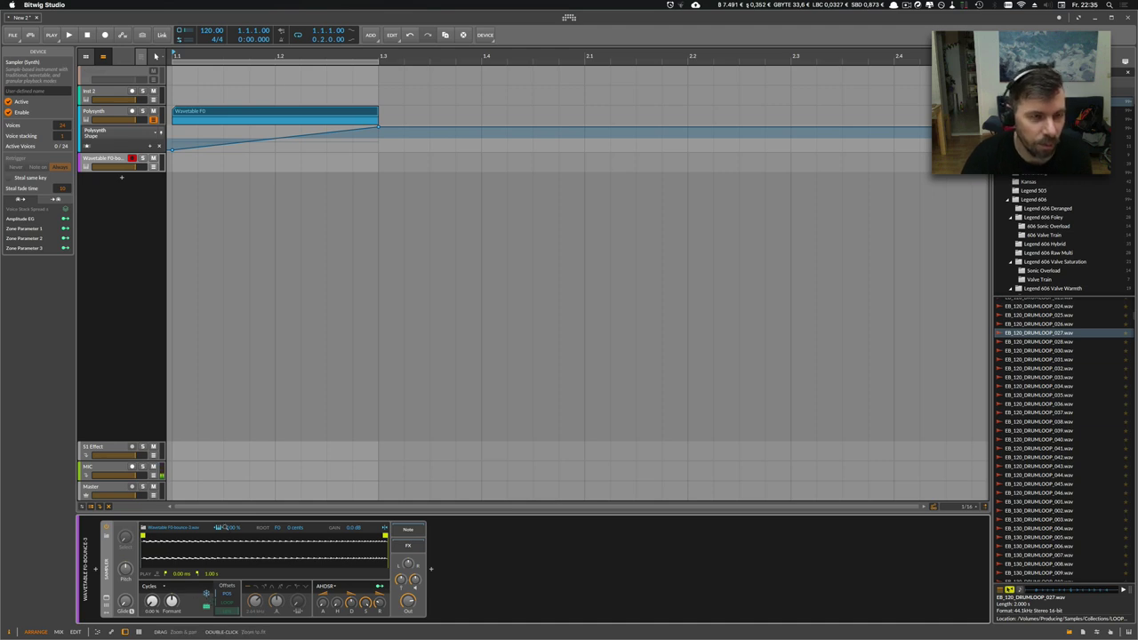
Step: Enlarge the interface scale and raise the Sampler's cycle position to 60.3% while sounding a note
{"action": "left_click", "coordinate": [309, 27]}
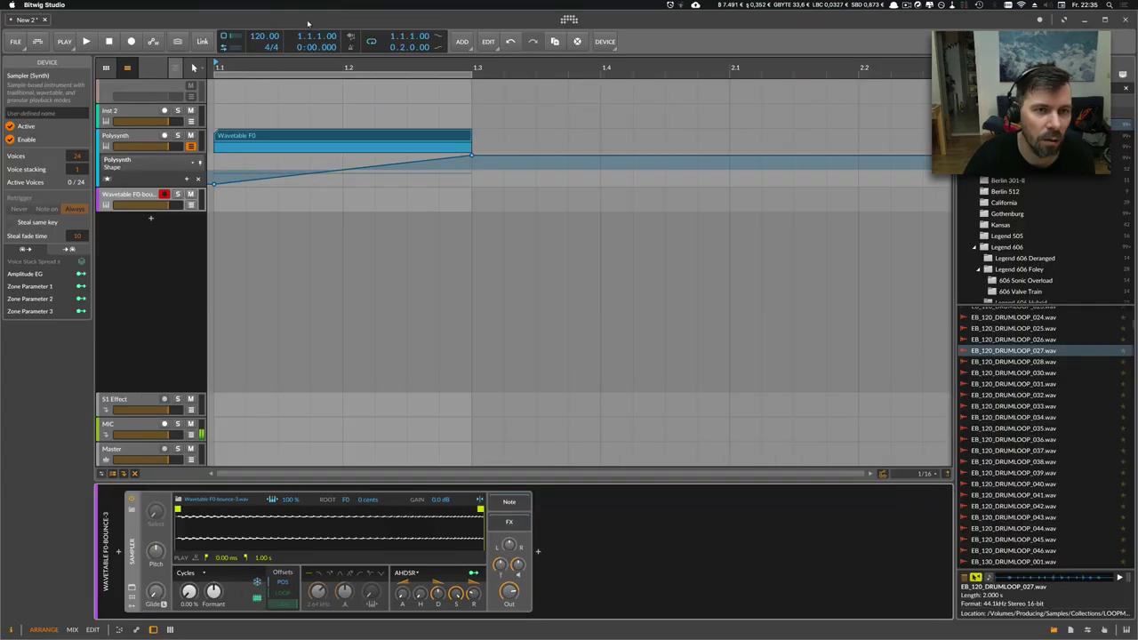
{"action": "right_click", "coordinate": [307, 23]}
{"action": "left_click", "coordinate": [313, 30]}
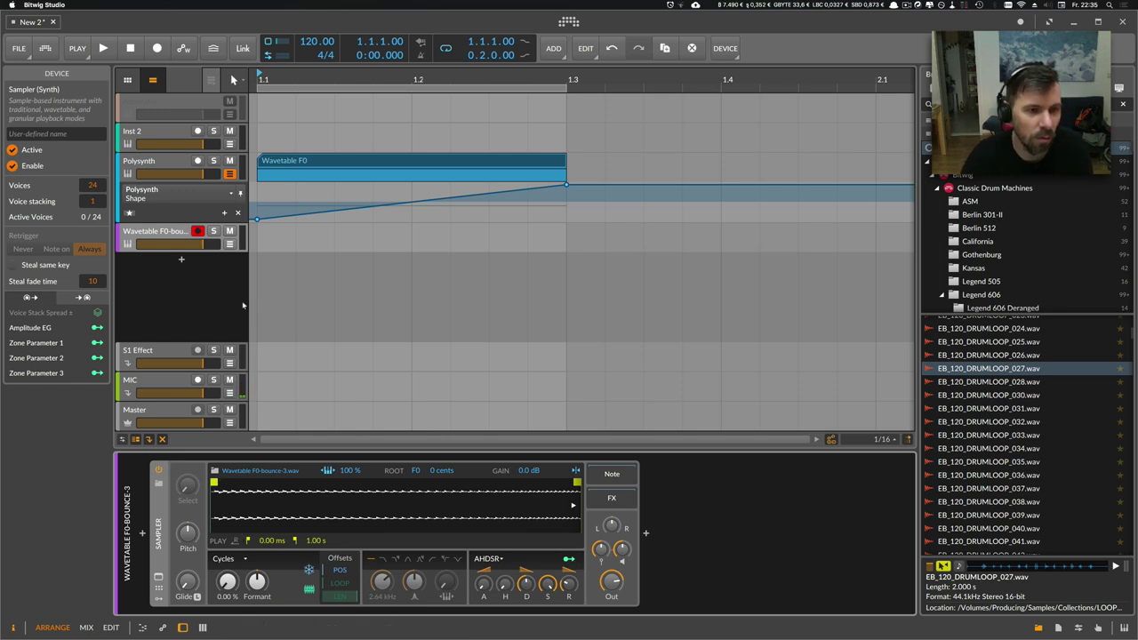
{"action": "left_click_drag", "start_coordinate": [226, 583], "coordinate": [226, 528]}
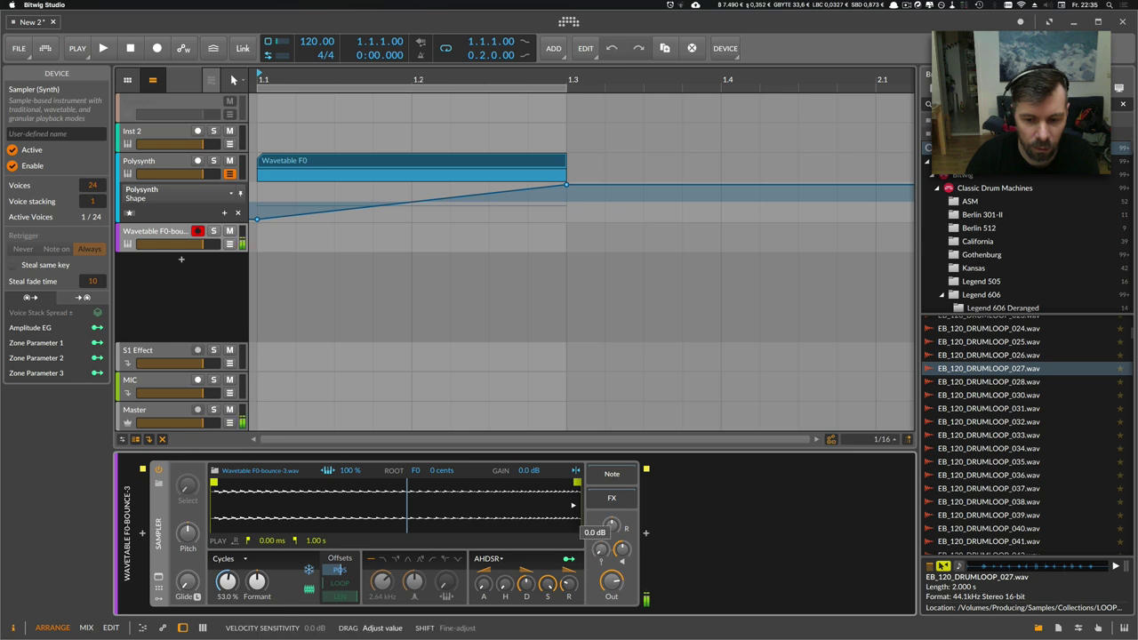
{"action": "mouse_move", "coordinate": [227, 582]}
{"action": "left_mouse_down"}
{"action": "mouse_move", "coordinate": [226, 571]}
{"action": "mouse_move", "coordinate": [227, 602]}
{"action": "mouse_move", "coordinate": [227, 555]}
{"action": "mouse_move", "coordinate": [227, 581]}
{"action": "left_mouse_up"}
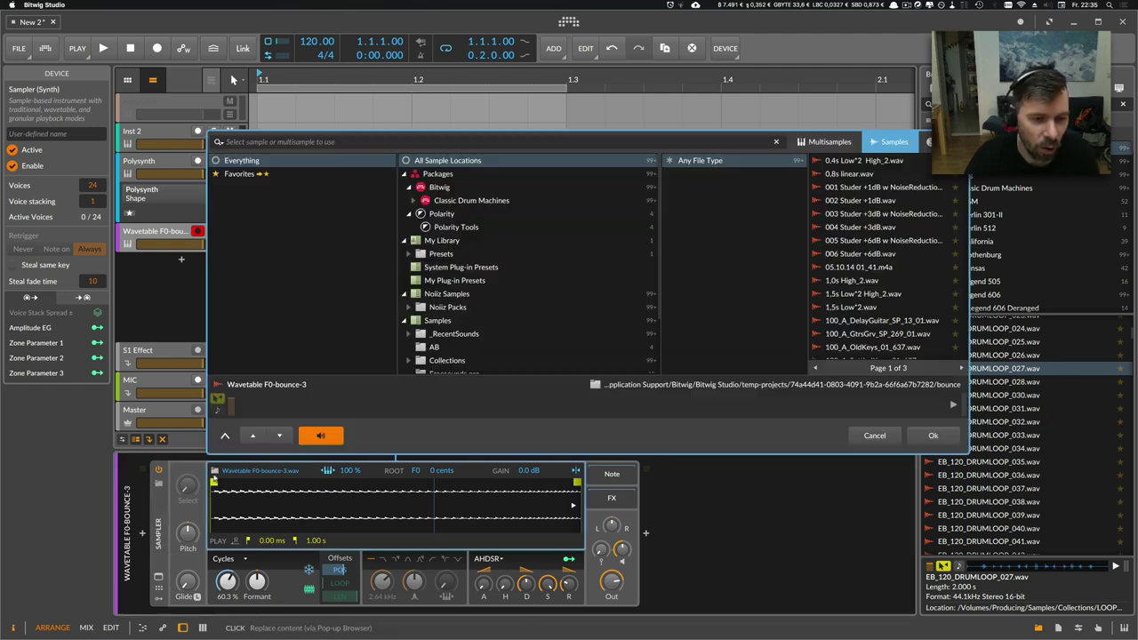
Step: Search the multisamples for "wave" and replace the Sampler's sample with MegaWavetable2
{"action": "left_click", "coordinate": [214, 470]}
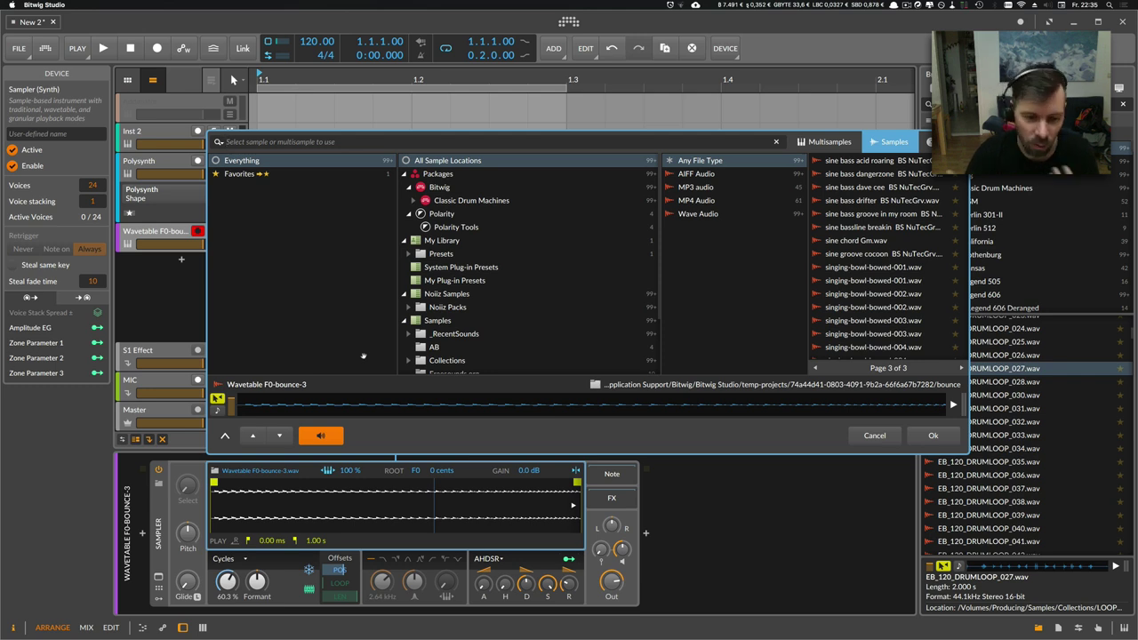
{"action": "left_click", "coordinate": [829, 142]}
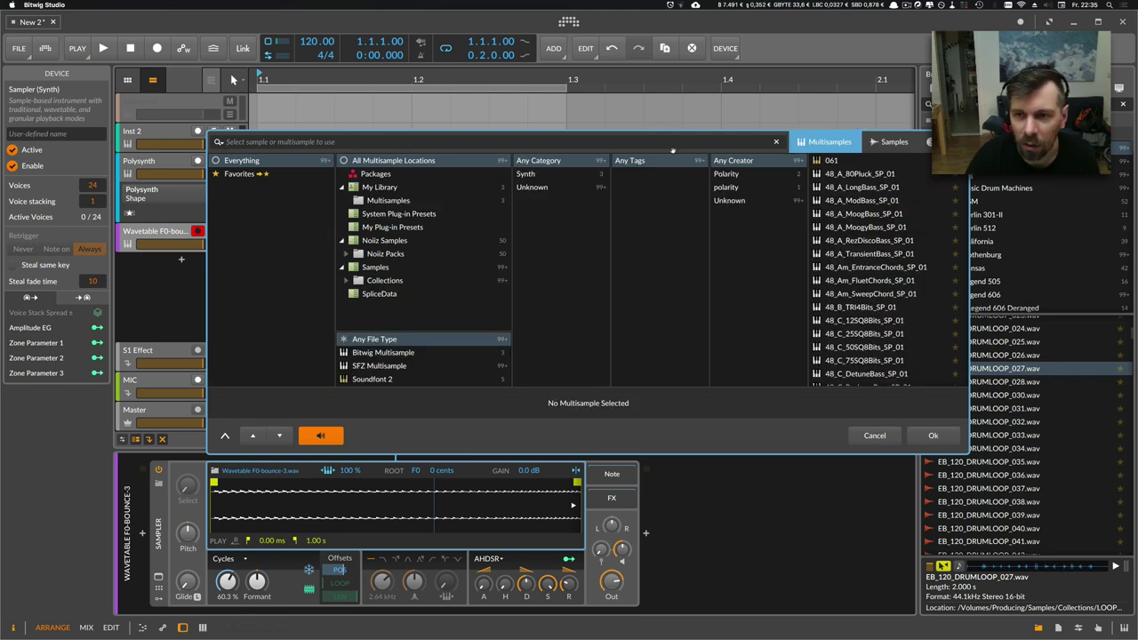
{"action": "type", "text": "wave"}
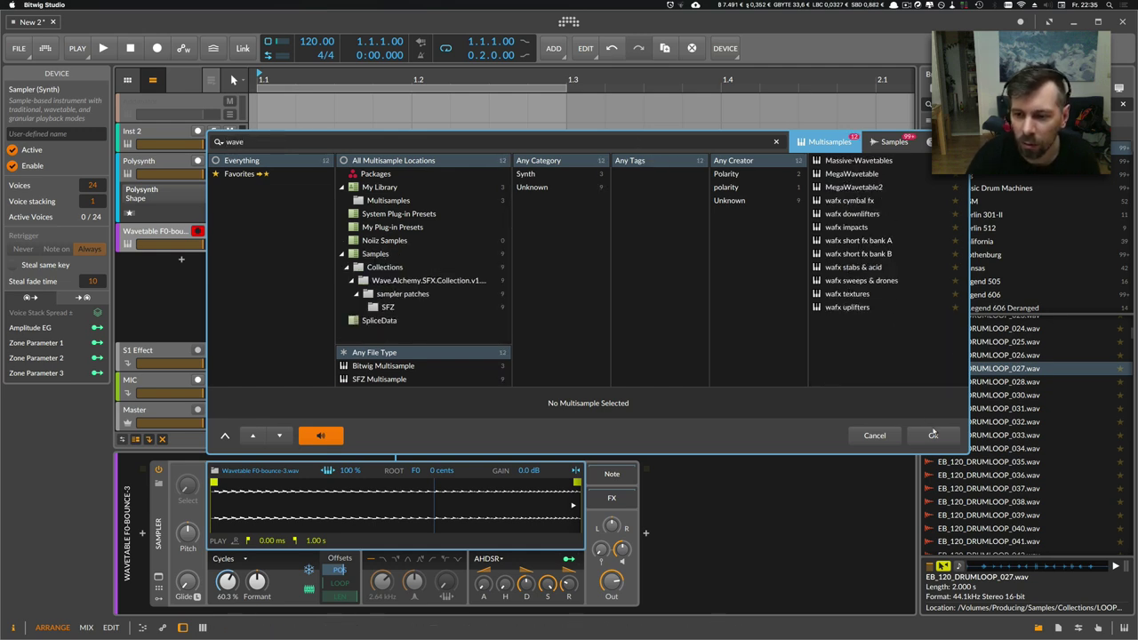
{"action": "double_click", "coordinate": [855, 188]}
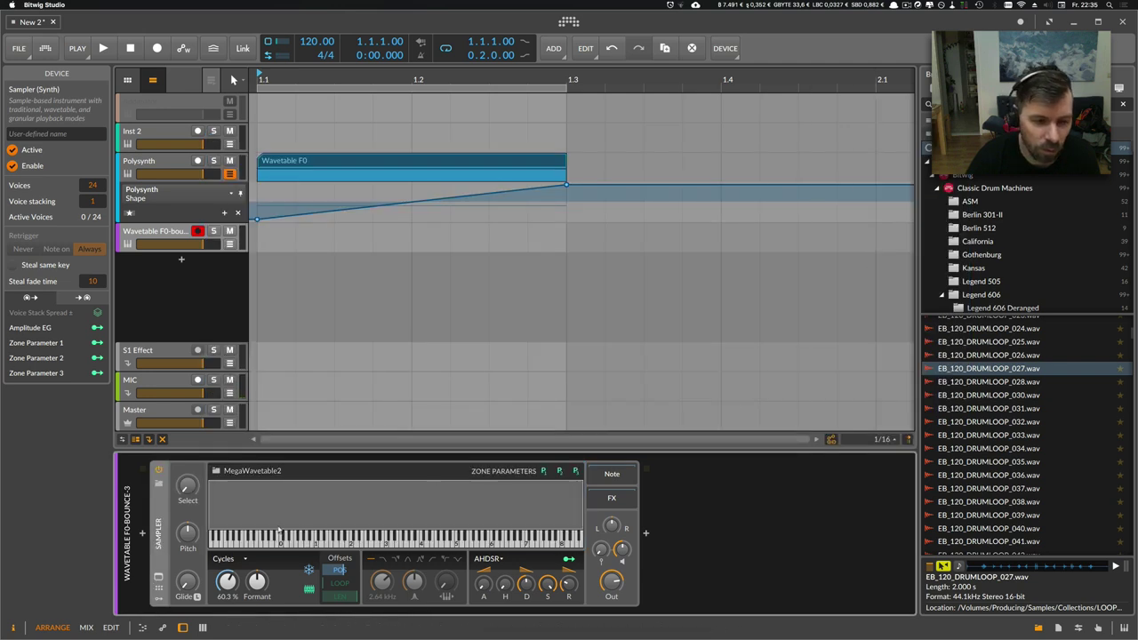
Step: Open the Sampler's multisample editor and look through the list of F0 wavetable zones
{"action": "left_click", "coordinate": [158, 576]}
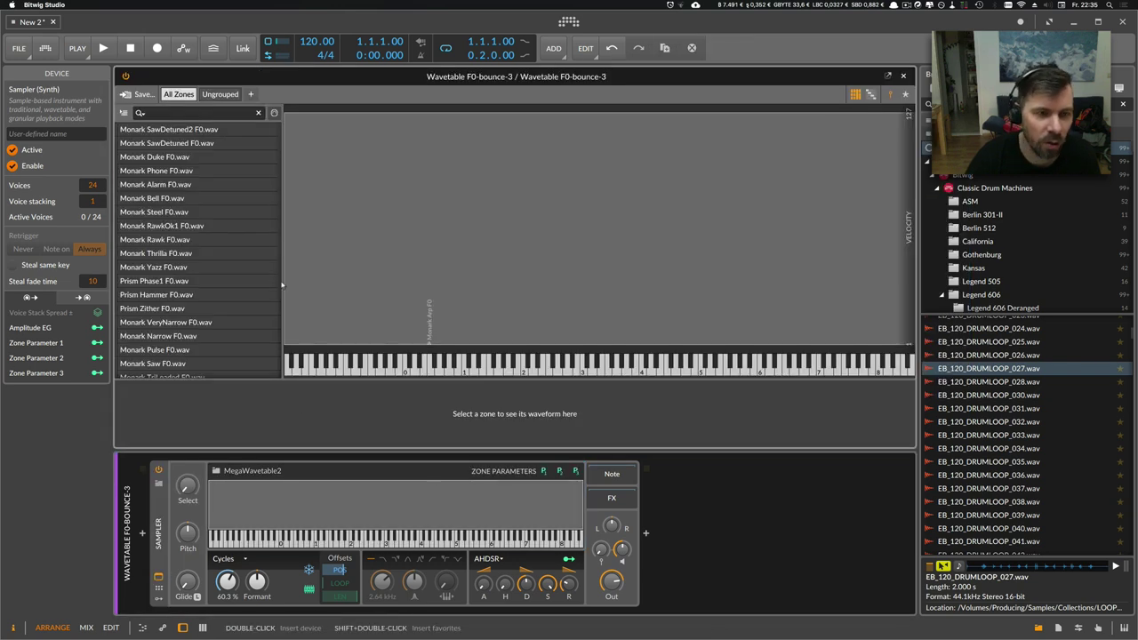
{"action": "scroll", "coordinate": [191, 253], "scroll_direction": "down", "scroll_amount": 5}
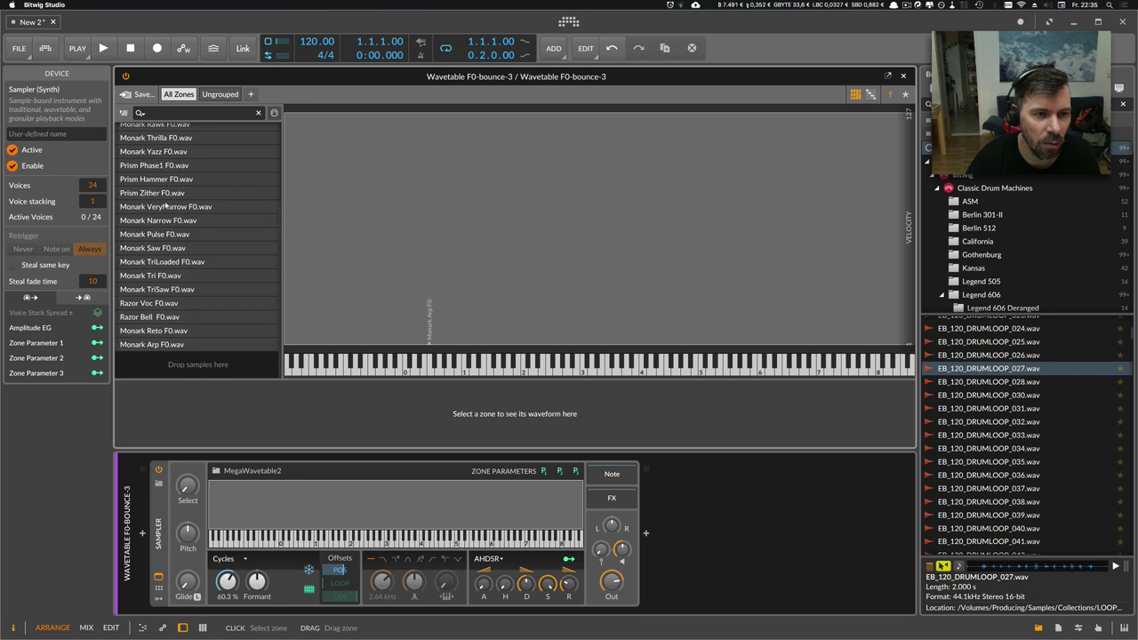
{"action": "scroll", "coordinate": [167, 307], "scroll_direction": "up", "scroll_amount": 3}
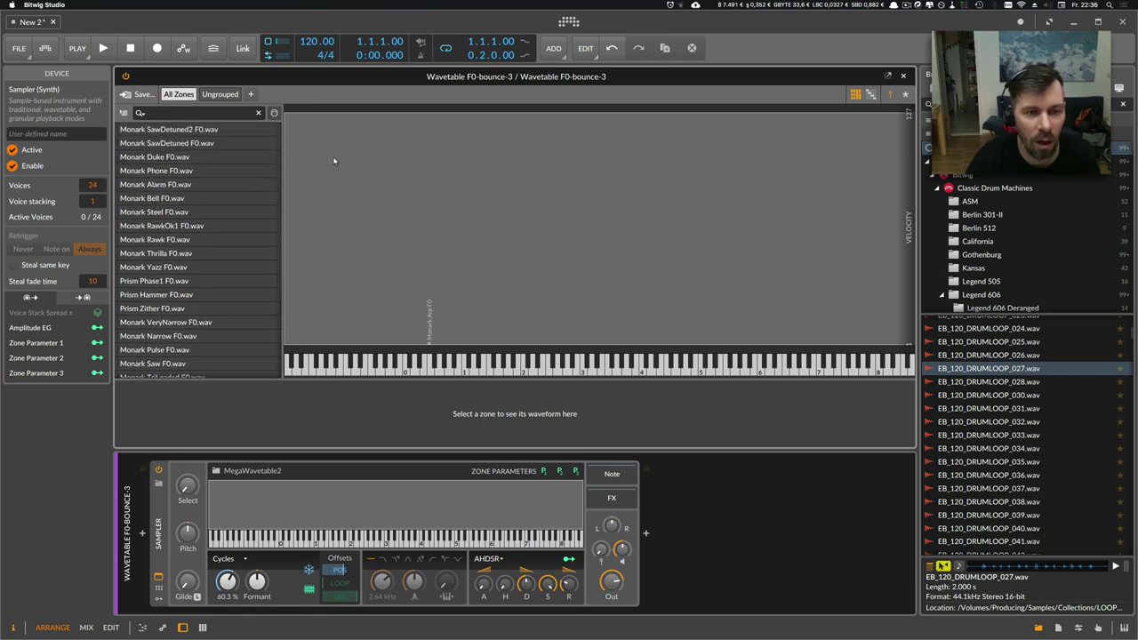
Step: Switch the multisample editor to the per-zone list layout, show the Select parameter ranges, and widen that column
{"action": "left_click", "coordinate": [870, 94]}
{"action": "left_click", "coordinate": [904, 94]}
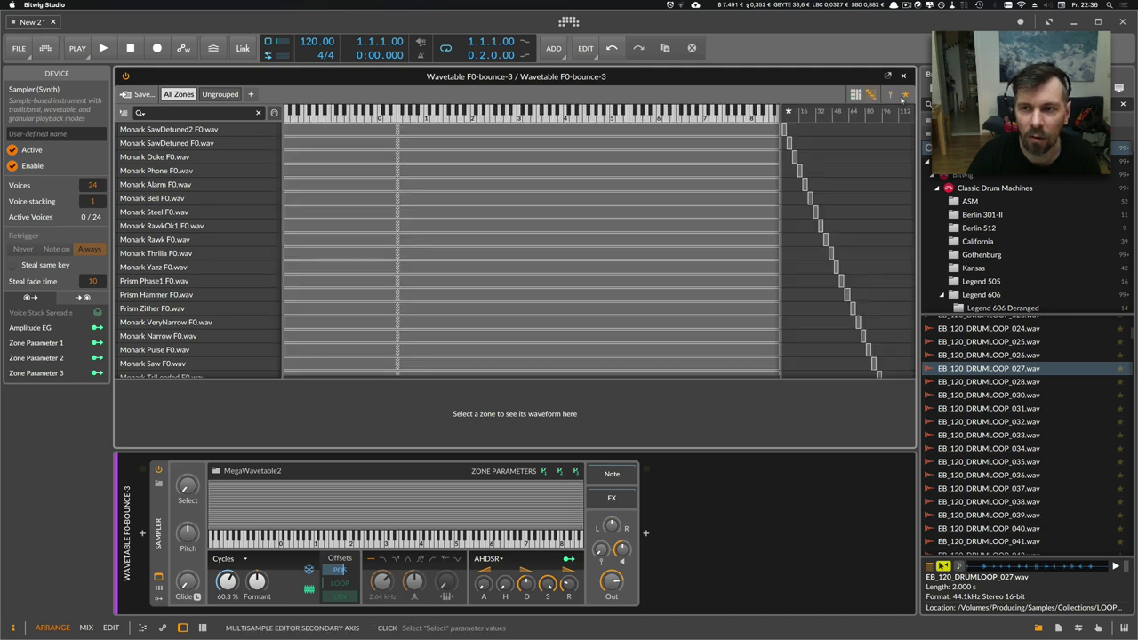
{"action": "scroll", "coordinate": [795, 185], "scroll_direction": "down", "scroll_amount": 4}
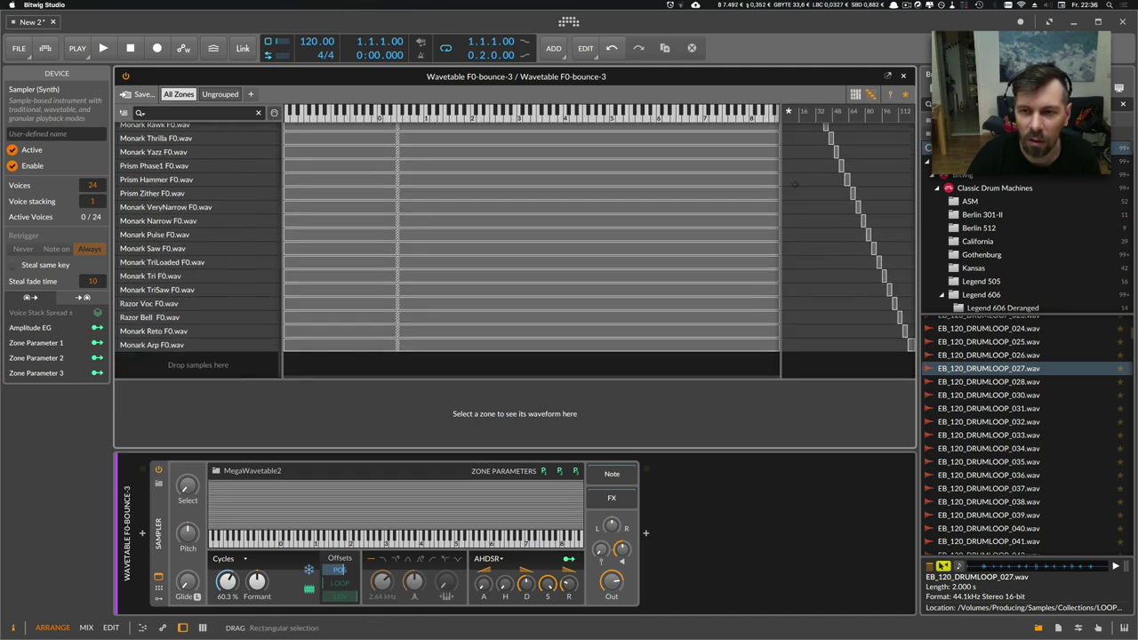
{"action": "scroll", "coordinate": [795, 185], "scroll_direction": "up", "scroll_amount": 3}
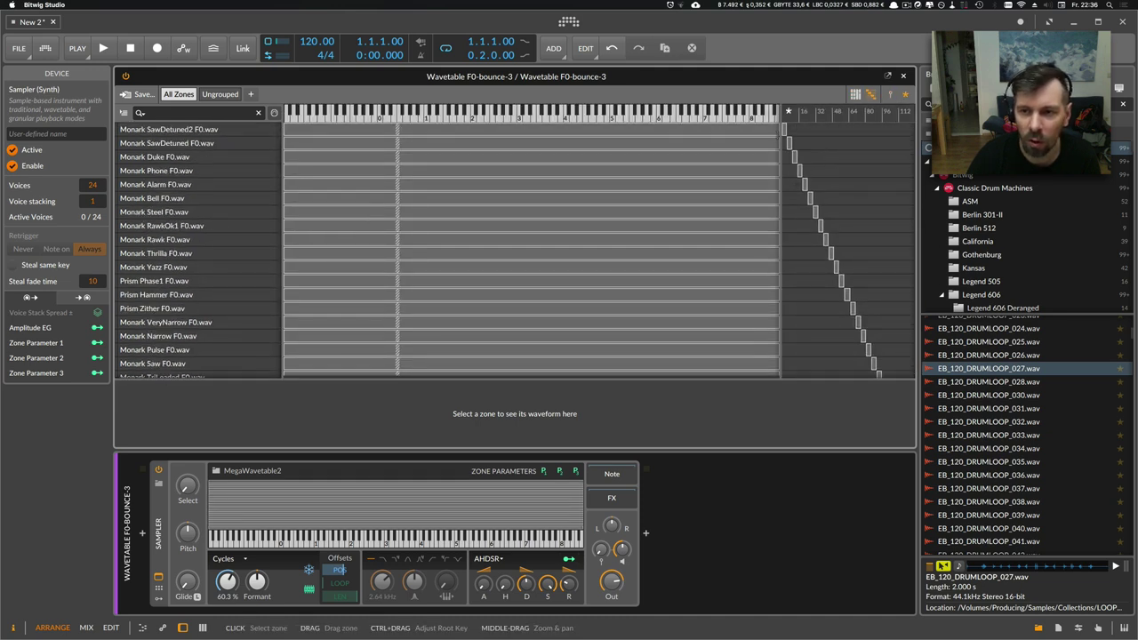
{"action": "left_click_drag", "start_coordinate": [780, 135], "coordinate": [645, 128]}
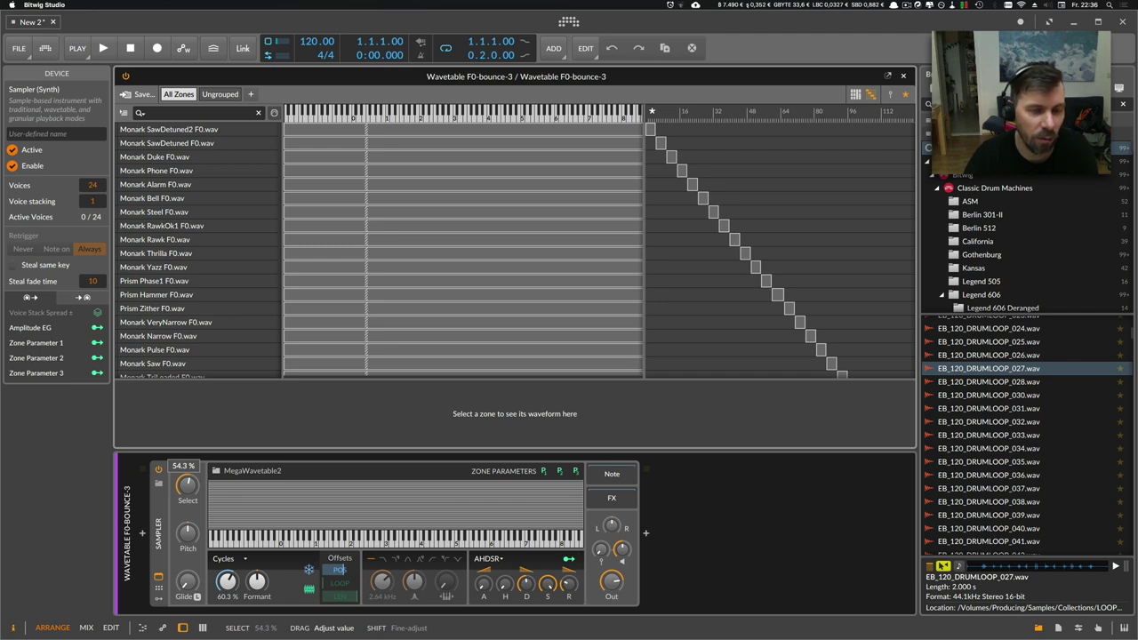
Step: Audition MegaWavetable2 by sweeping the Sampler's Select to 80.7% and its cycle position to 39.3% while sounding notes
{"action": "left_click_drag", "start_coordinate": [186, 485], "coordinate": [187, 452]}
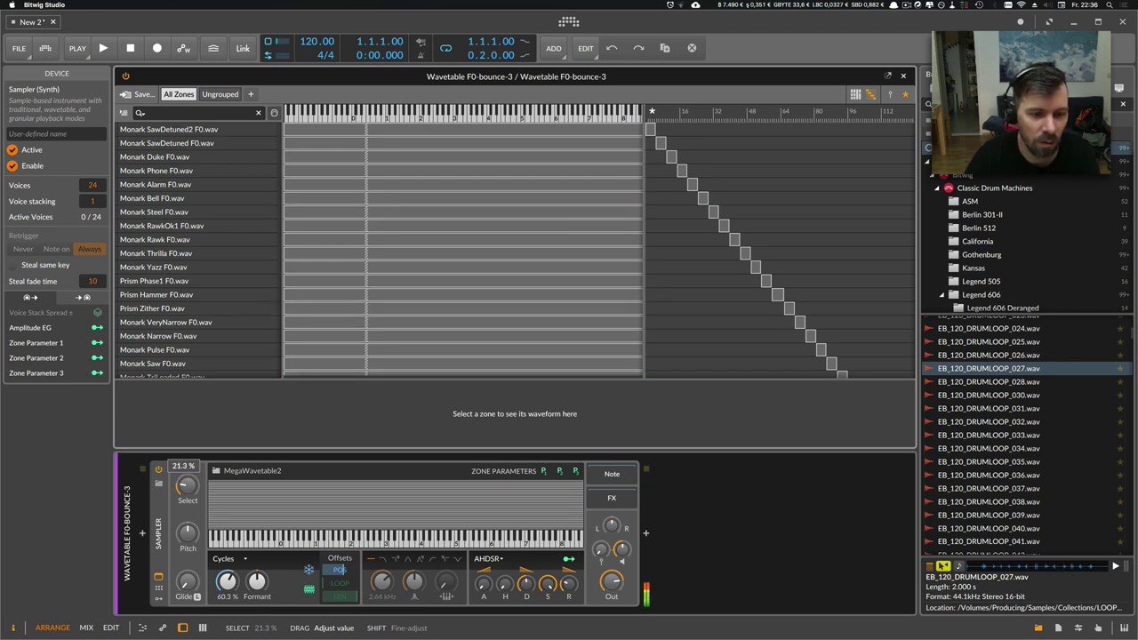
{"action": "mouse_move", "coordinate": [227, 582]}
{"action": "left_mouse_down"}
{"action": "mouse_move", "coordinate": [227, 544]}
{"action": "mouse_move", "coordinate": [227, 613]}
{"action": "mouse_move", "coordinate": [227, 560]}
{"action": "left_mouse_up"}
{"action": "left_click_drag", "start_coordinate": [187, 485], "coordinate": [186, 431]}
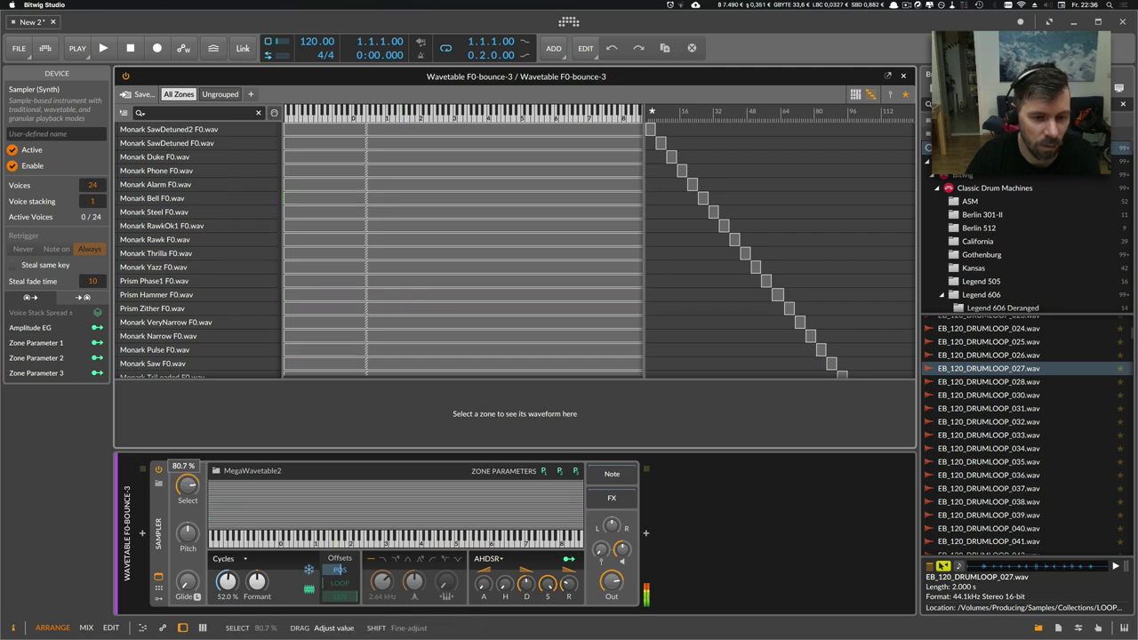
{"action": "left_click_drag", "start_coordinate": [610, 526], "coordinate": [611, 601]}
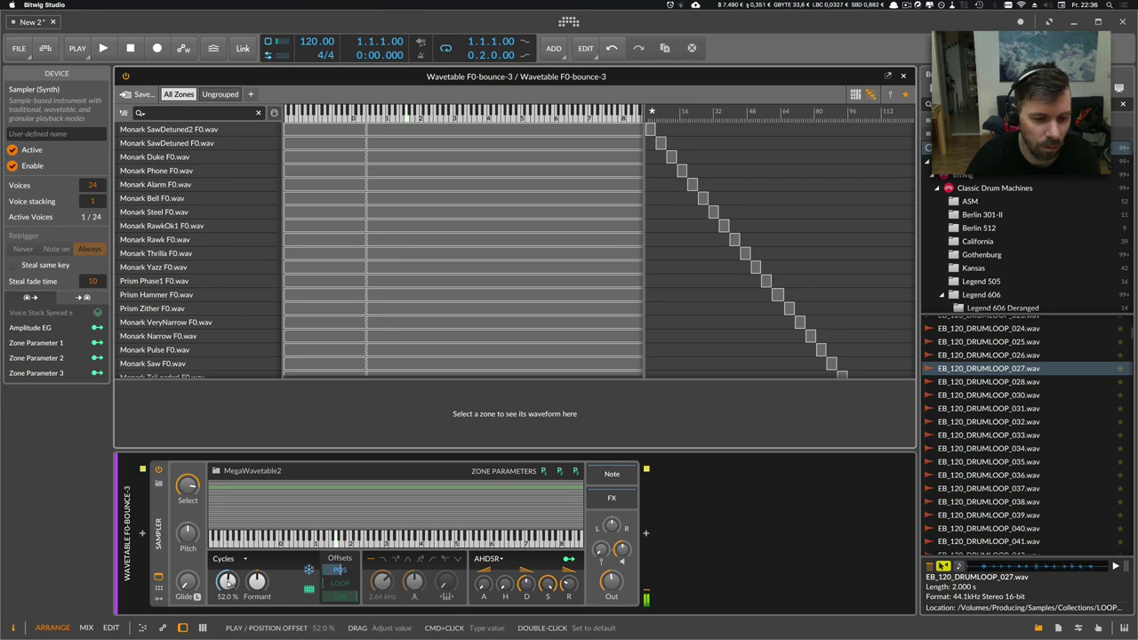
{"action": "left_click_drag", "start_coordinate": [227, 582], "coordinate": [226, 547]}
{"action": "left_click_drag", "start_coordinate": [256, 582], "coordinate": [230, 587]}
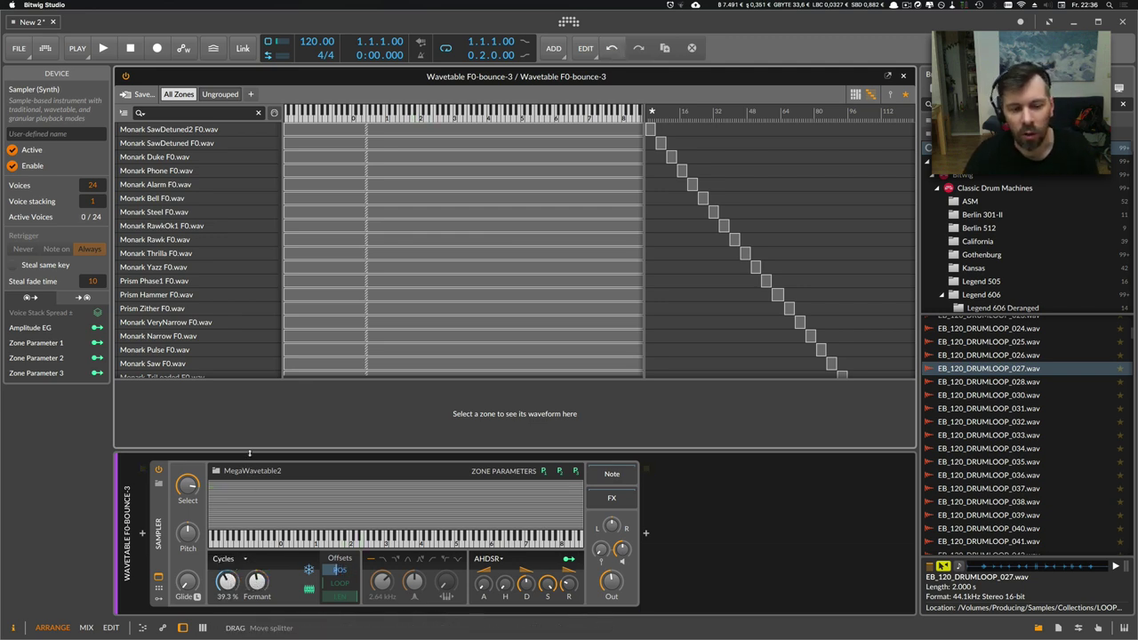
Step: Close the multisample editor and add a new Poly Grid instrument track below the Sampler track
{"action": "scroll", "coordinate": [256, 374], "scroll_direction": "down", "scroll_amount": 3}
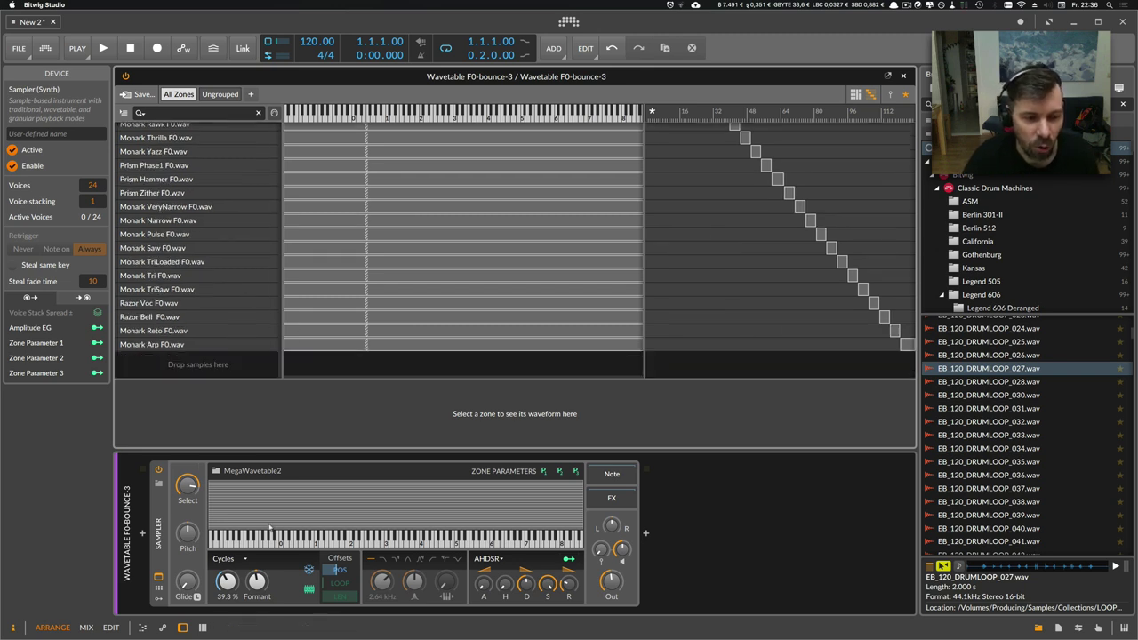
{"action": "left_click", "coordinate": [903, 75]}
{"action": "left_click", "coordinate": [196, 276]}
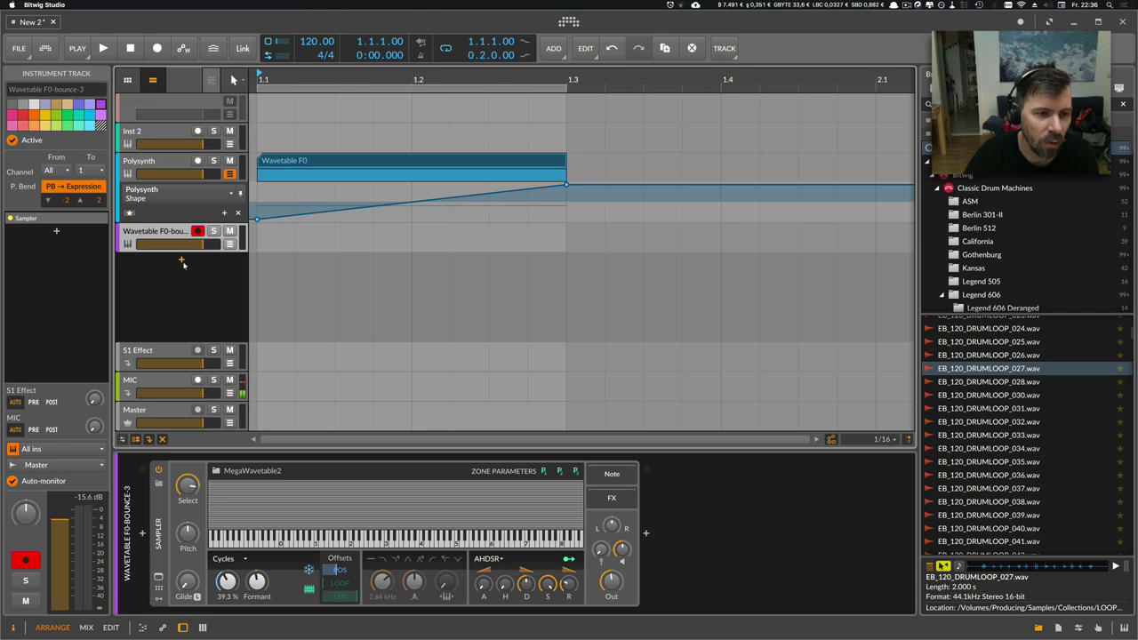
{"action": "double_click", "coordinate": [183, 263]}
{"action": "type", "text": "poly"}
{"action": "key", "text": "Return"}
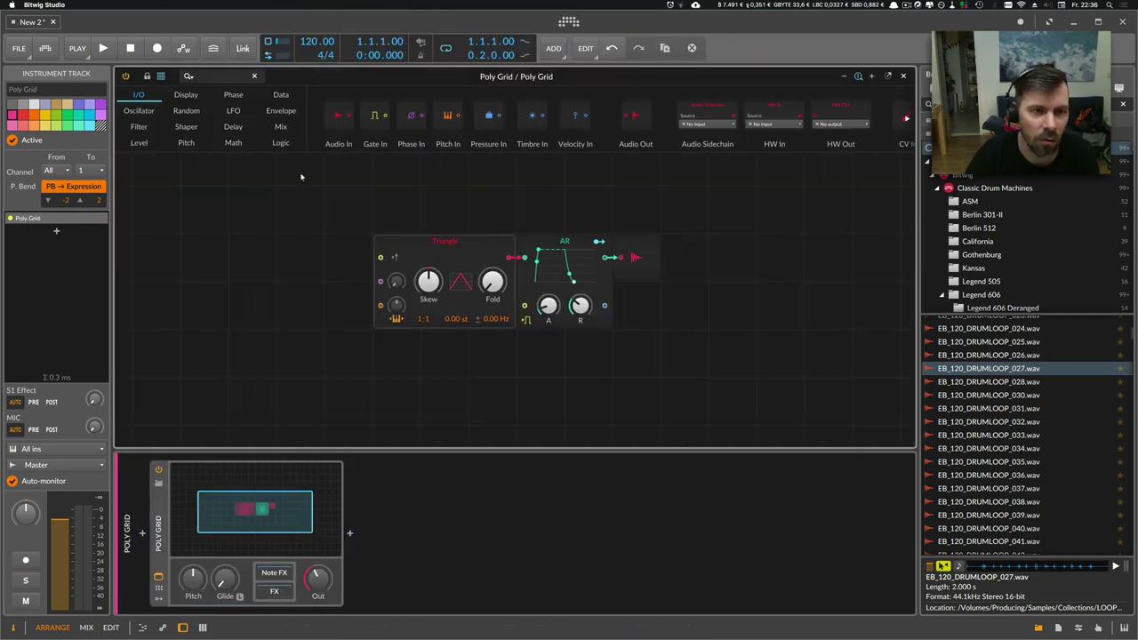
Step: Replace the patch's Triangle oscillator with a Sampler module feeding the AR envelope
{"action": "left_click", "coordinate": [138, 110]}
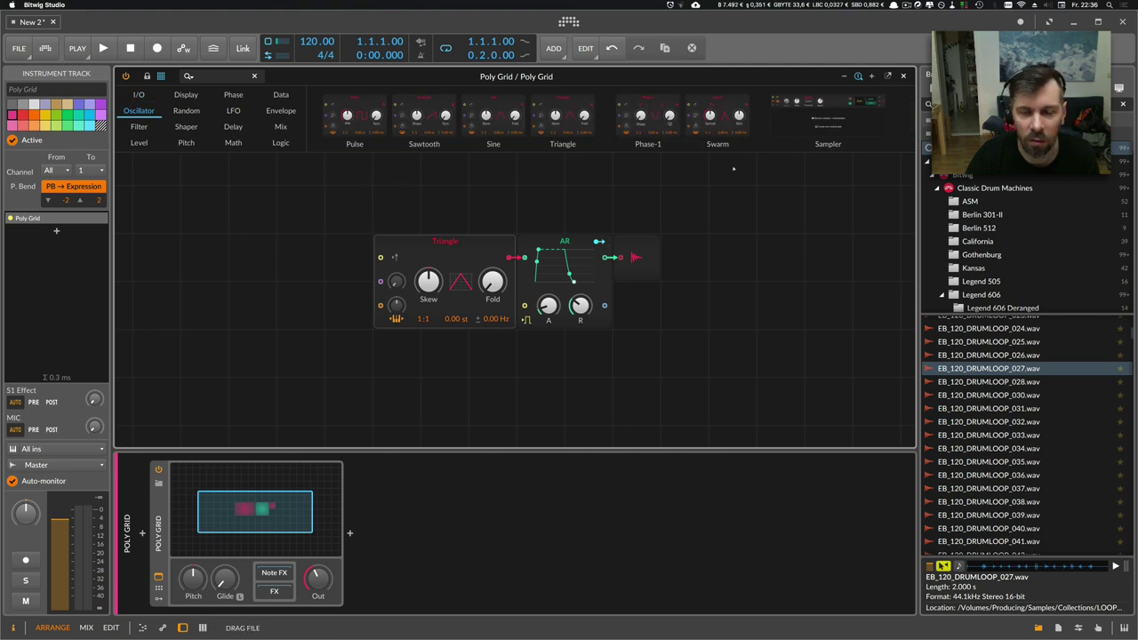
{"action": "left_click_drag", "start_coordinate": [828, 120], "coordinate": [702, 182]}
{"action": "left_click_drag", "start_coordinate": [356, 164], "coordinate": [339, 335]}
{"action": "scroll", "coordinate": [355, 325], "scroll_direction": "down", "scroll_amount": 3}
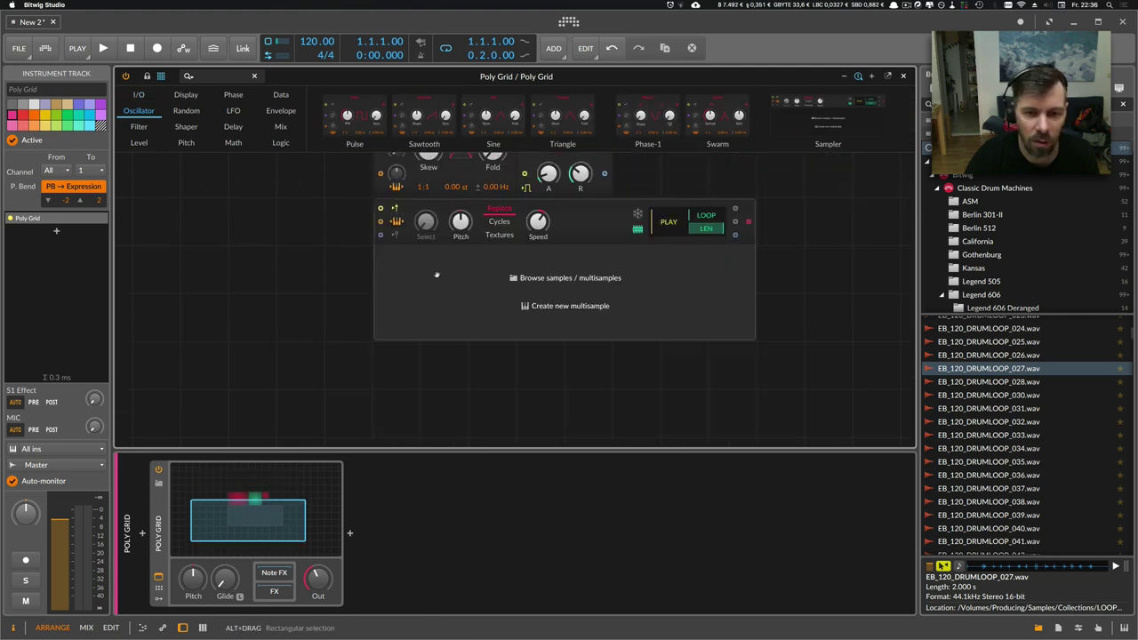
{"action": "scroll", "coordinate": [469, 256], "scroll_direction": "up", "scroll_amount": 2}
{"action": "left_click", "coordinate": [470, 184]}
{"action": "key", "text": "Delete"}
{"action": "left_click_drag", "start_coordinate": [594, 293], "coordinate": [356, 197]}
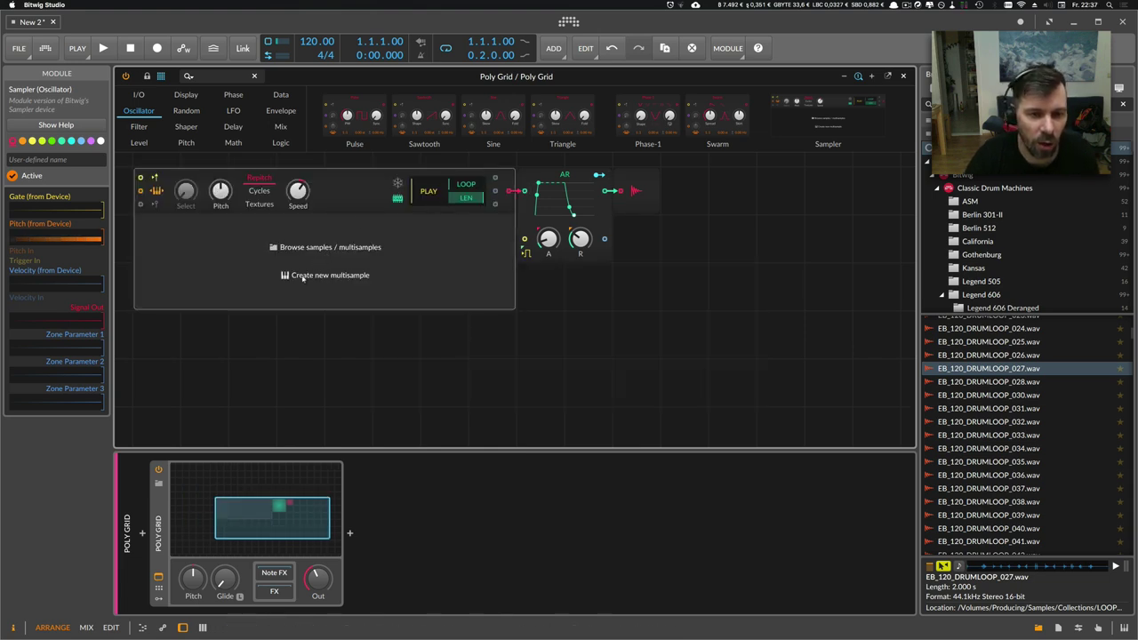
Step: Search the multisamples for "wave" and load MegaWavetable2 into the grid's Sampler module
{"action": "left_click", "coordinate": [281, 249]}
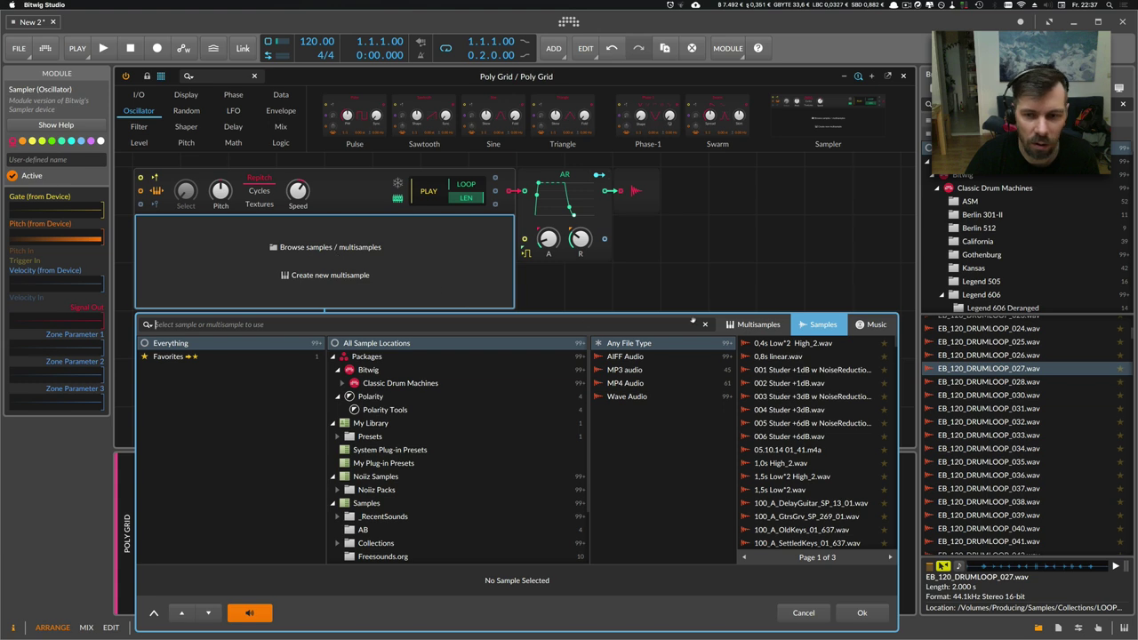
{"action": "left_click", "coordinate": [743, 325]}
{"action": "type", "text": "wave"}
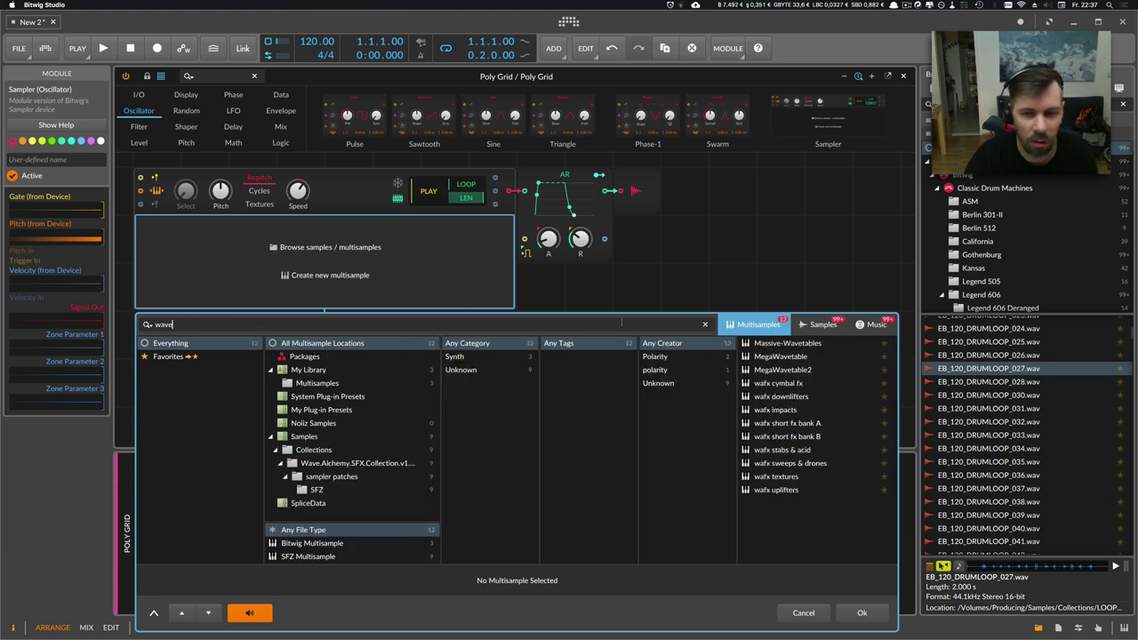
{"action": "double_click", "coordinate": [781, 370]}
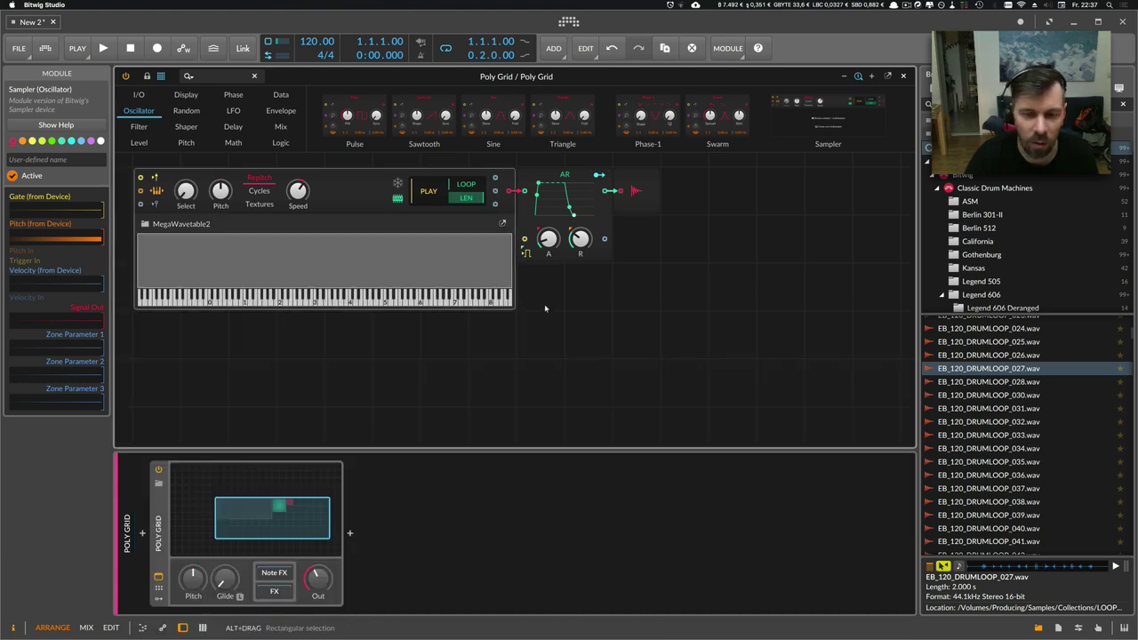
Step: Close the grid editor, record-arm the Poly Grid track, and reopen its patch
{"action": "left_click_drag", "start_coordinate": [545, 308], "coordinate": [657, 348]}
{"action": "left_click", "coordinate": [904, 76]}
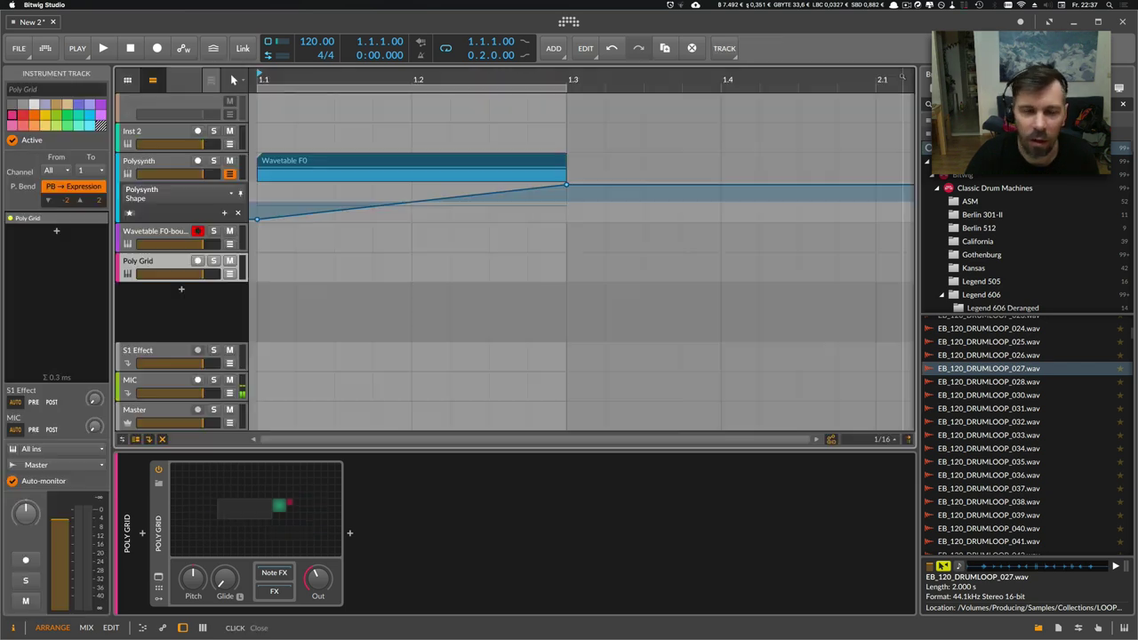
{"action": "left_click", "coordinate": [197, 261]}
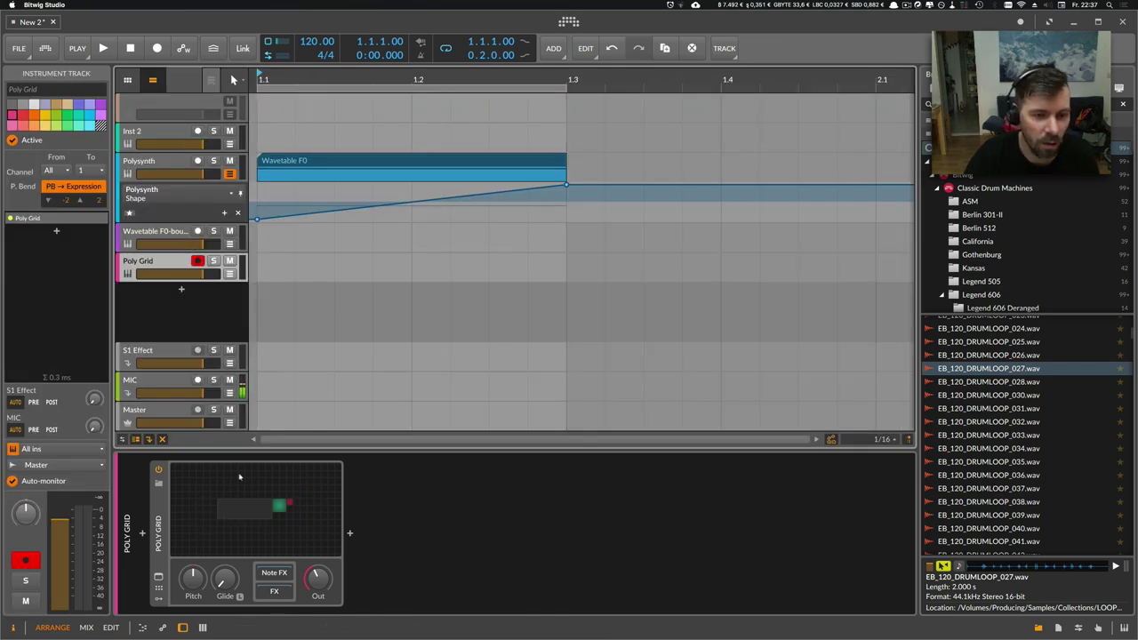
{"action": "left_click", "coordinate": [241, 502]}
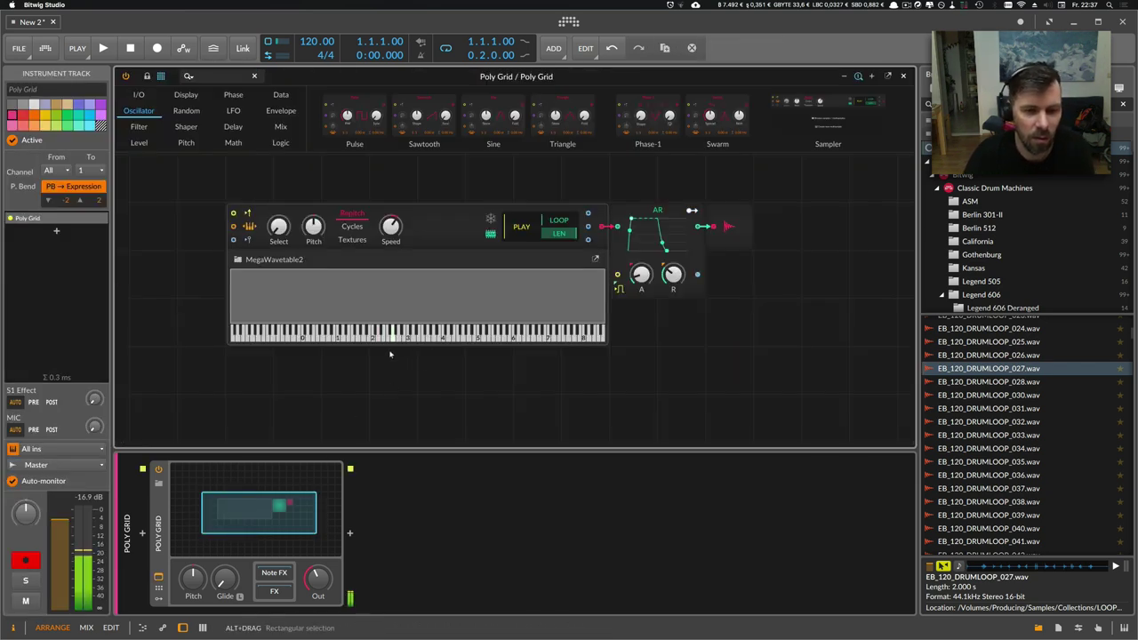
Step: Switch the Sampler module to Cycles mode with playback frozen and set its position to 36.0%
{"action": "left_click", "coordinate": [352, 226]}
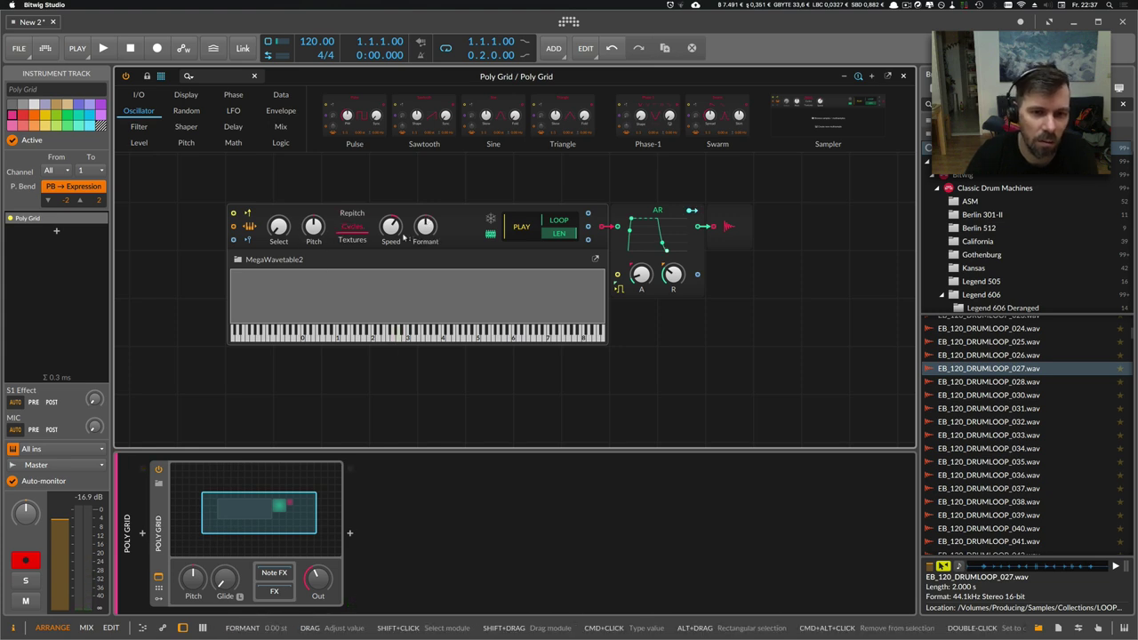
{"action": "left_click", "coordinate": [491, 219]}
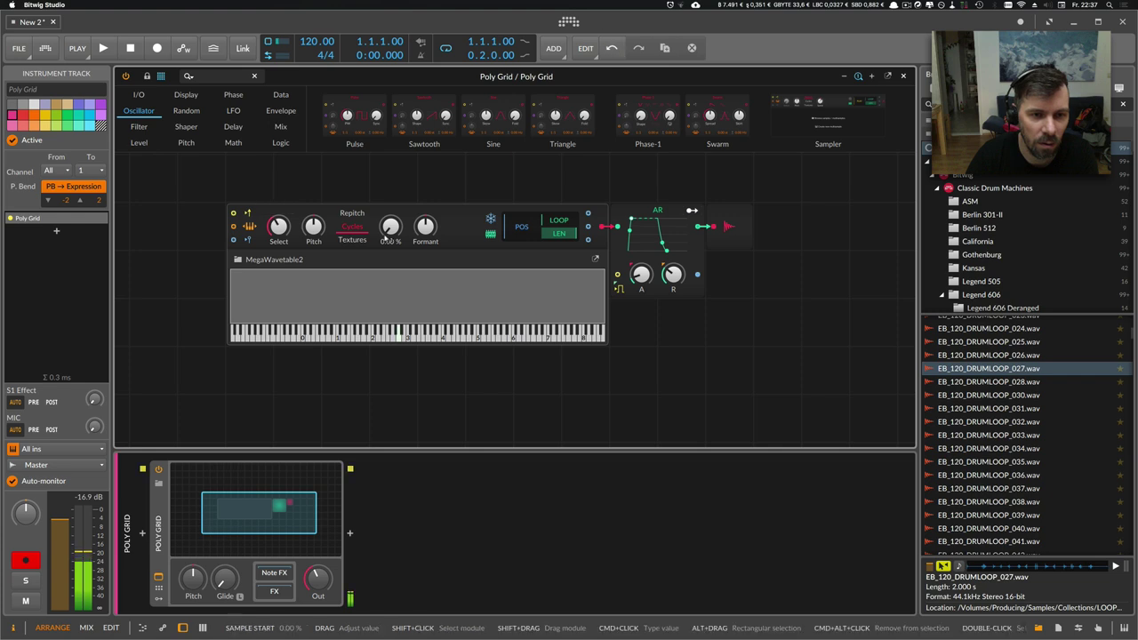
{"action": "left_click_drag", "start_coordinate": [390, 227], "coordinate": [390, 196]}
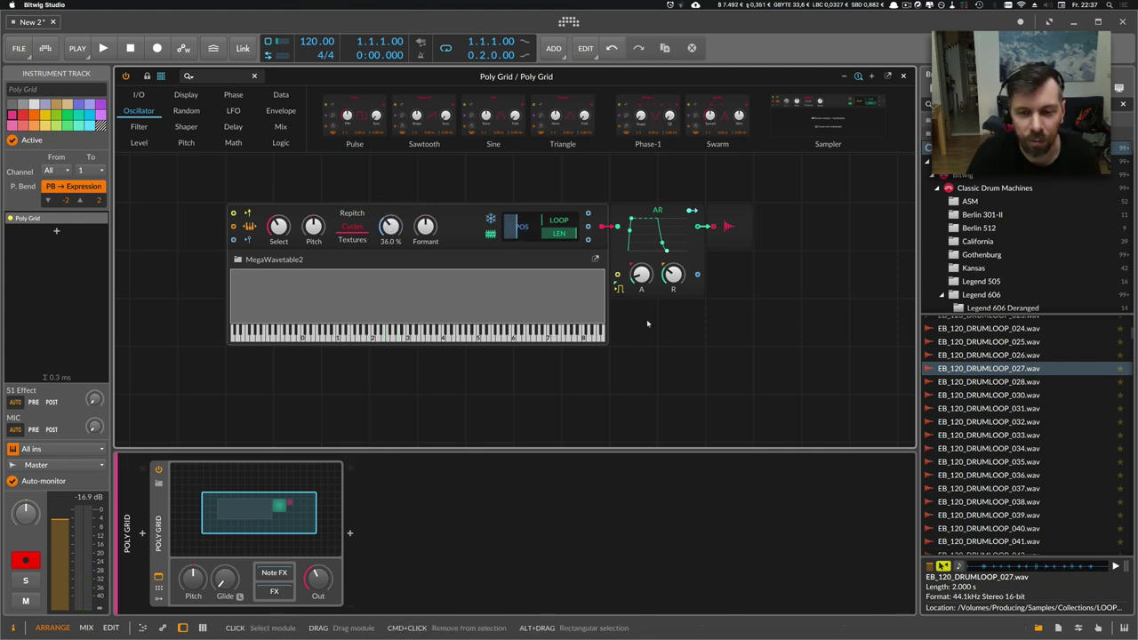
Step: Move the Sampler module away from the AR envelope and insert a Ø Wrap module between them
{"action": "left_click_drag", "start_coordinate": [654, 326], "coordinate": [730, 351]}
{"action": "left_click_drag", "start_coordinate": [531, 257], "coordinate": [335, 254]}
{"action": "left_click_drag", "start_coordinate": [393, 211], "coordinate": [340, 207]}
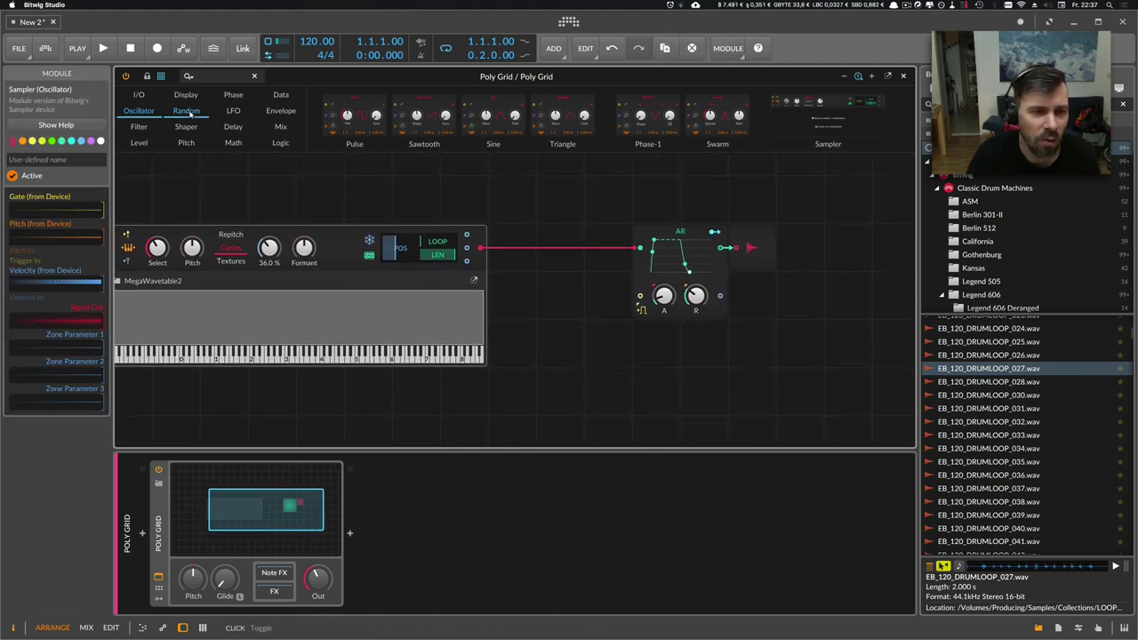
{"action": "left_click", "coordinate": [232, 95]}
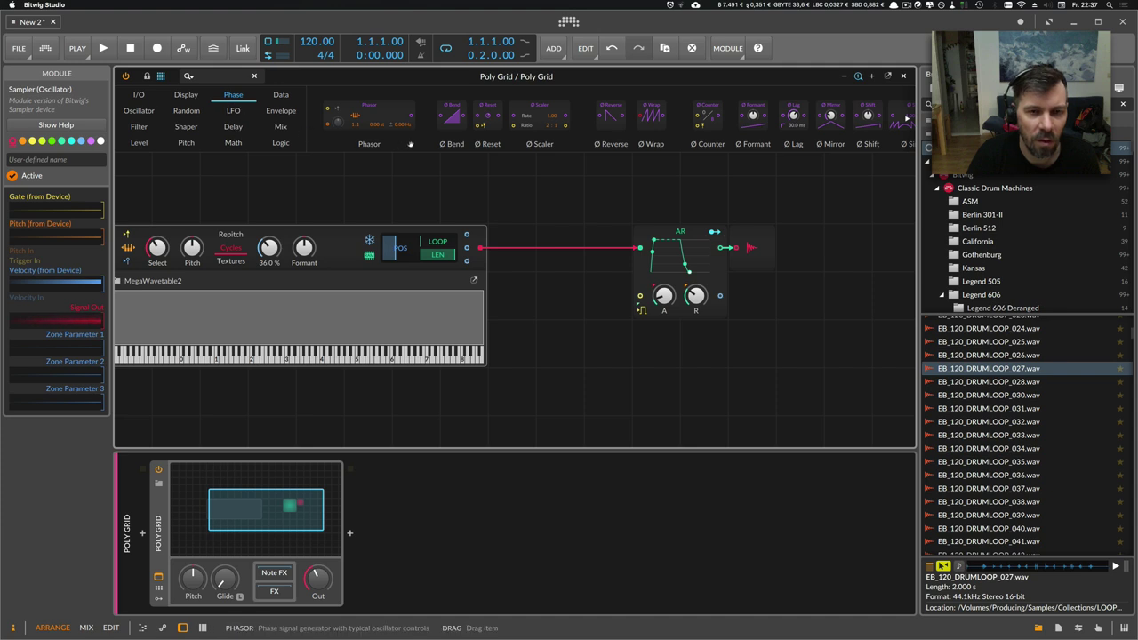
{"action": "left_click_drag", "start_coordinate": [545, 198], "coordinate": [454, 200]}
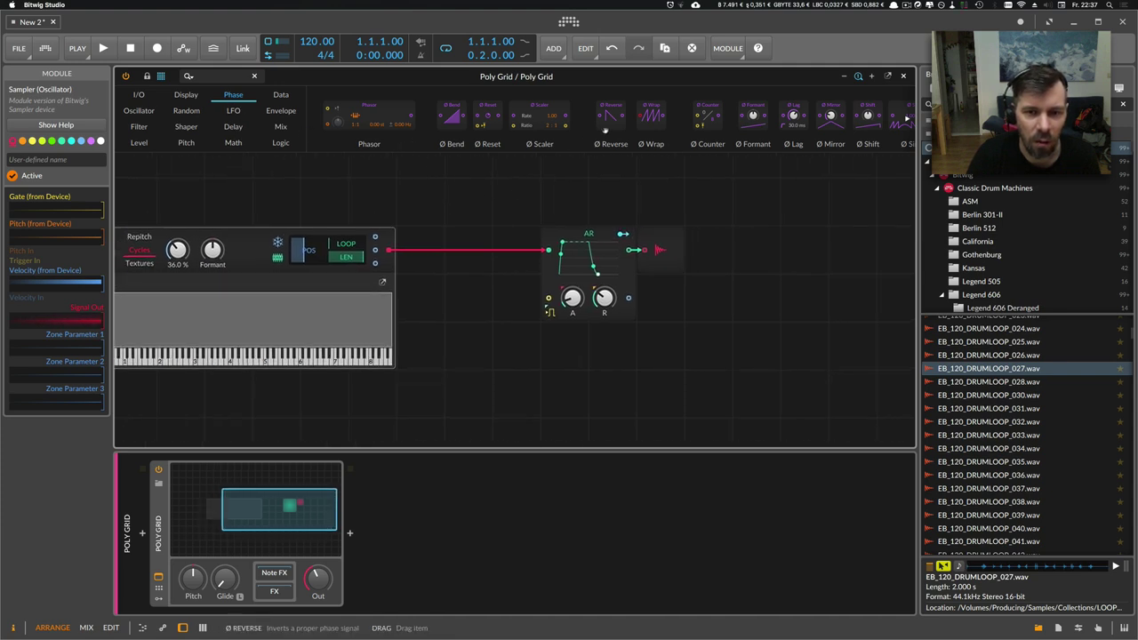
{"action": "left_click_drag", "start_coordinate": [641, 148], "coordinate": [390, 251]}
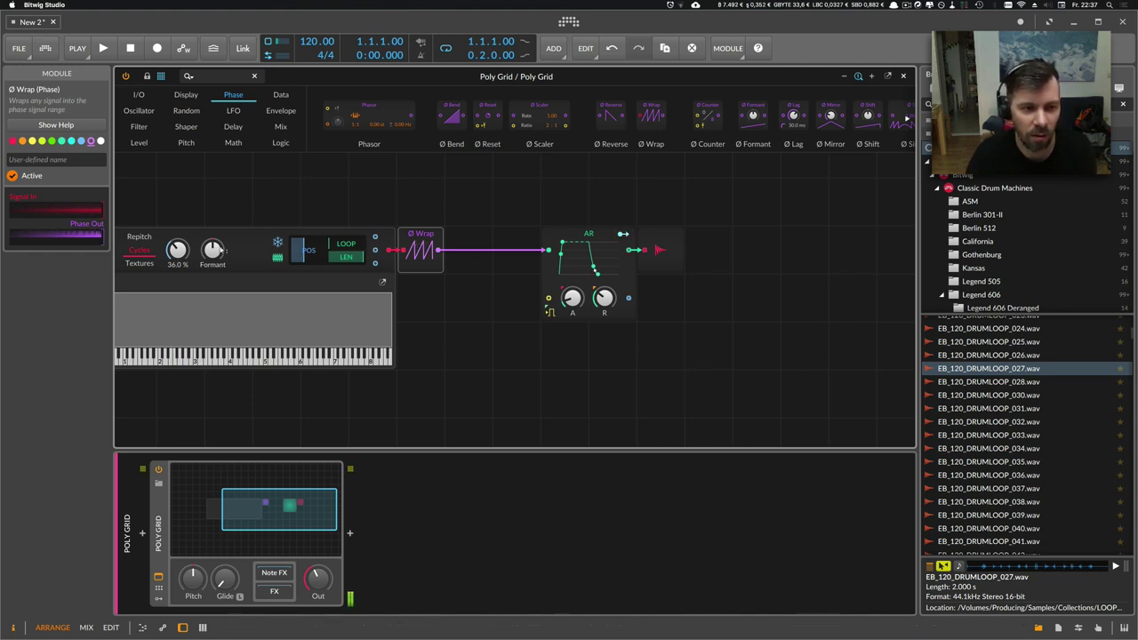
Step: Insert a Ø Sine lookup module between Ø Wrap and the AR envelope
{"action": "scroll", "coordinate": [507, 202], "scroll_direction": "right", "scroll_amount": 5}
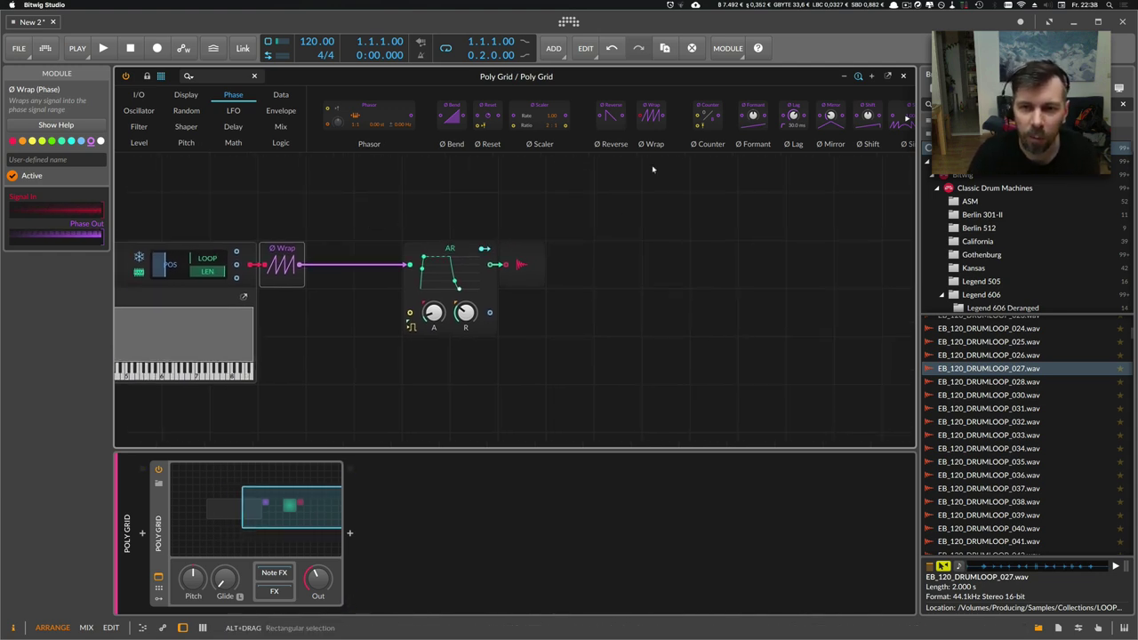
{"action": "left_click", "coordinate": [279, 95]}
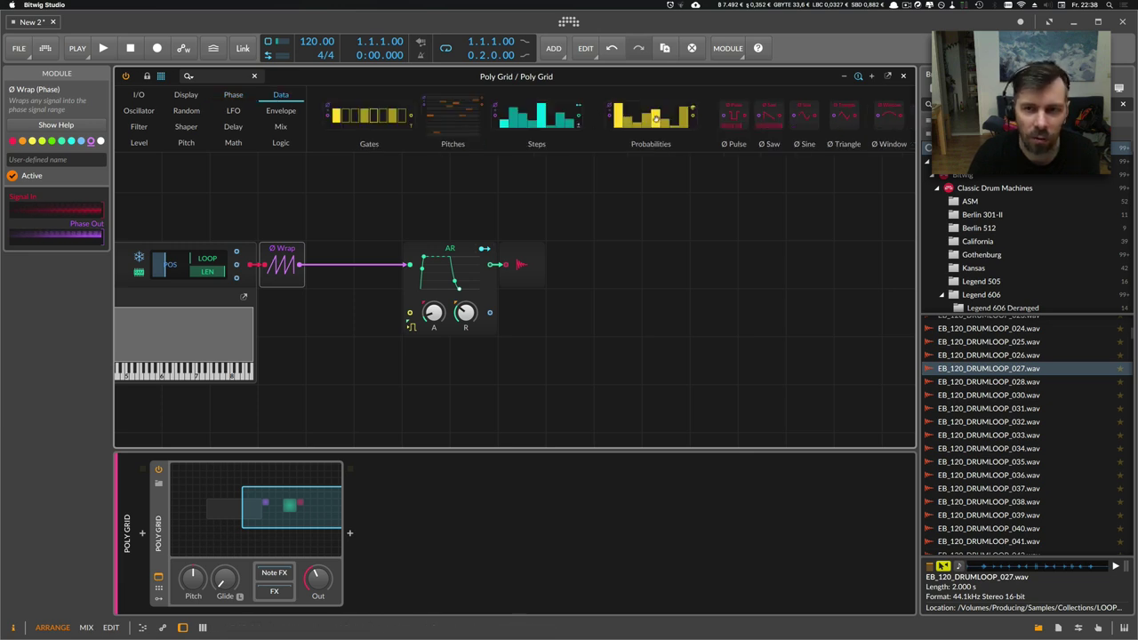
{"action": "left_click_drag", "start_coordinate": [425, 260], "coordinate": [563, 203]}
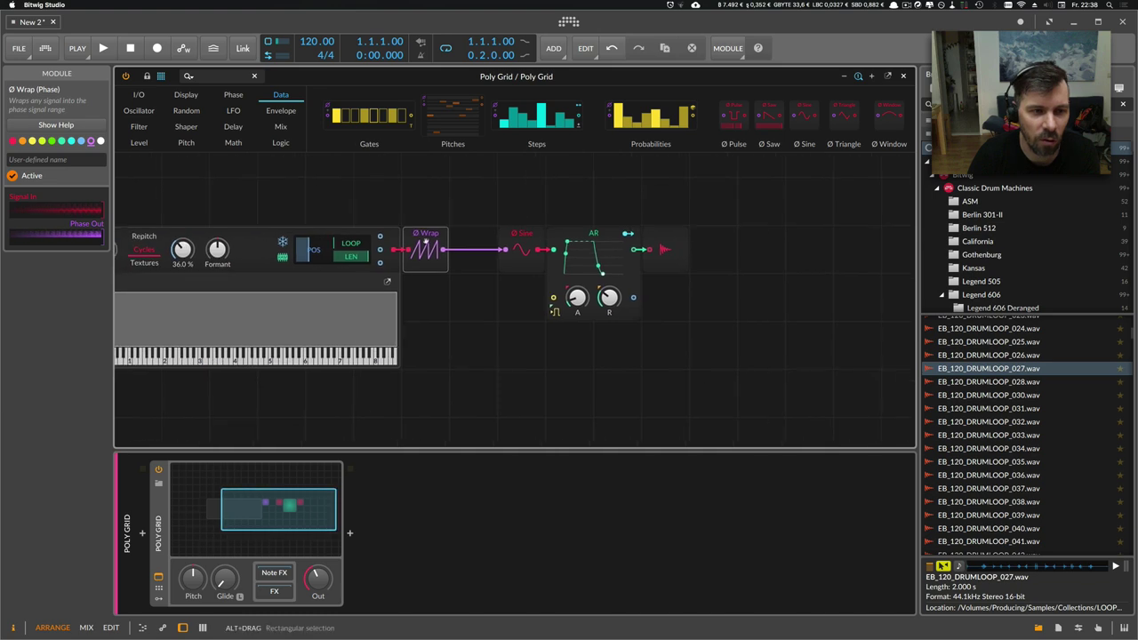
Step: Compare the input and output signals of the Ø Sine and Ø Wrap modules while sounding notes
{"action": "left_click", "coordinate": [523, 237]}
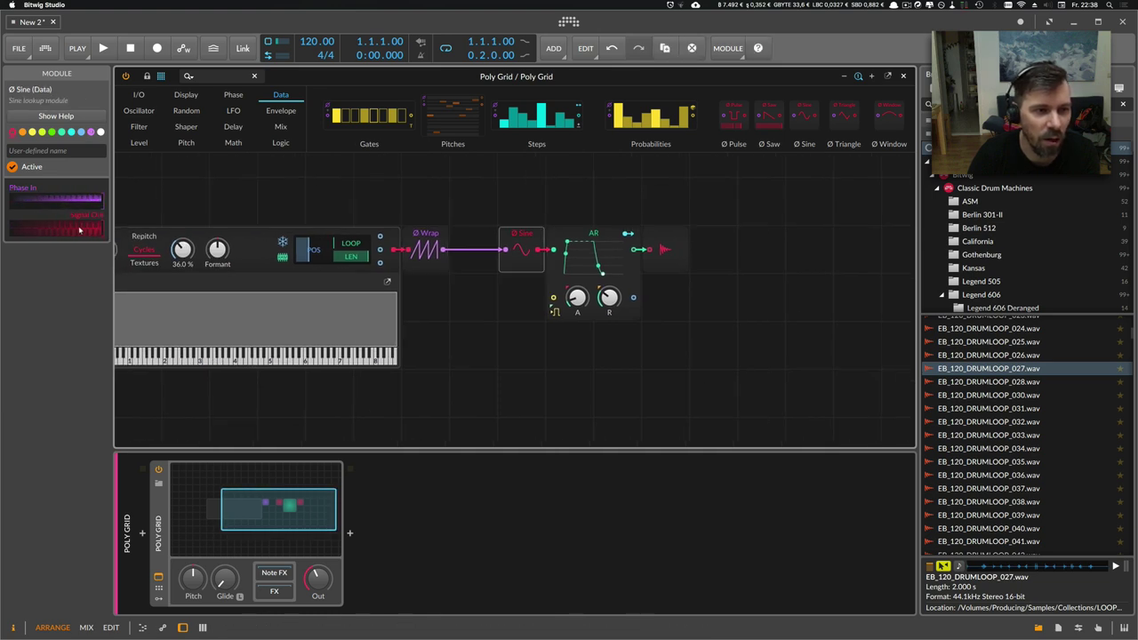
{"action": "left_click", "coordinate": [413, 240]}
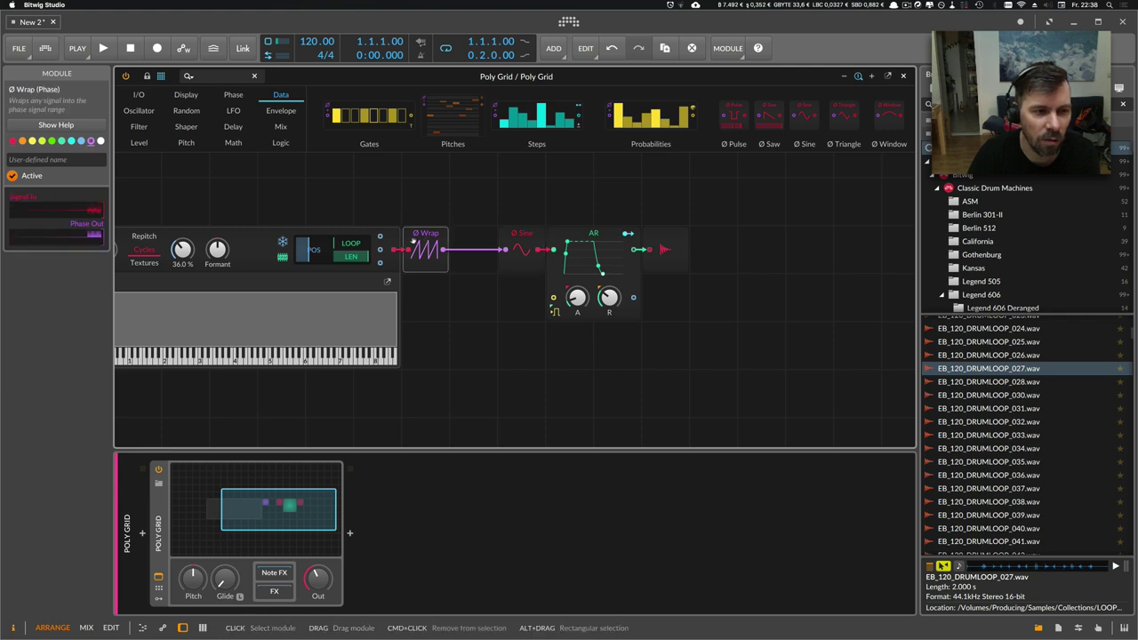
{"action": "left_click", "coordinate": [529, 249]}
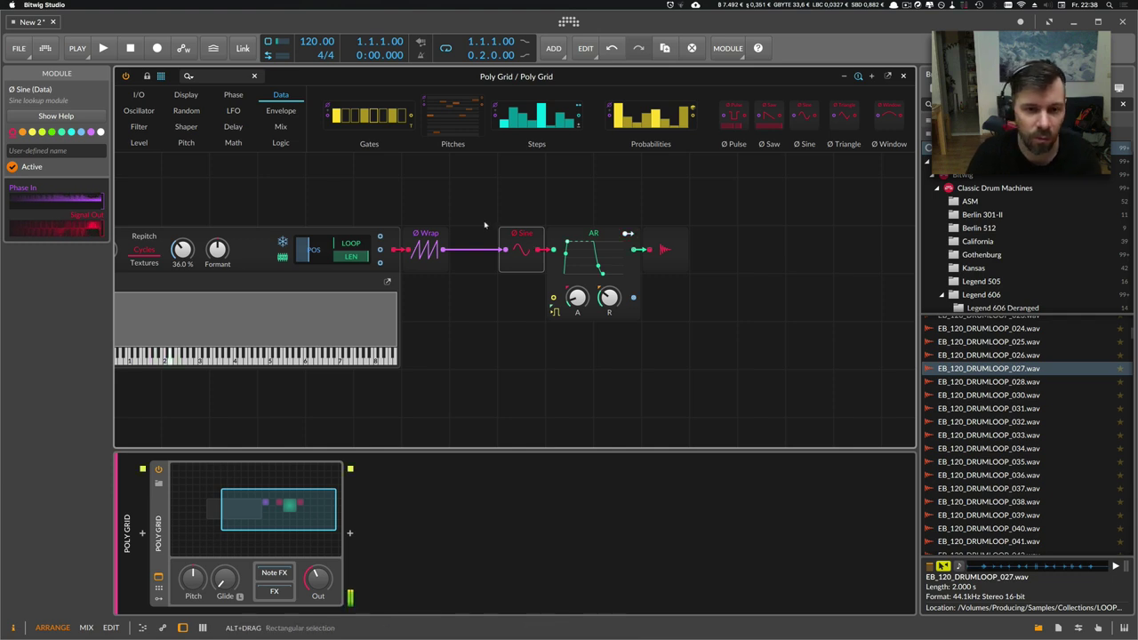
Step: Insert a Ø Shift module between Ø Wrap and Ø Sine
{"action": "left_click", "coordinate": [234, 95]}
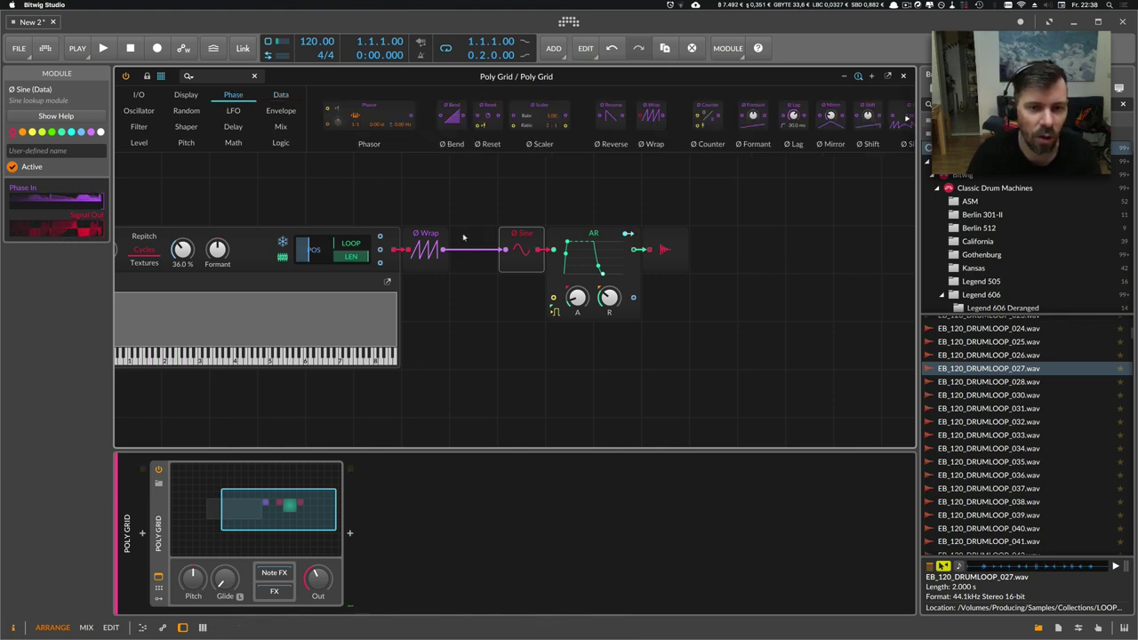
{"action": "left_click_drag", "start_coordinate": [417, 198], "coordinate": [428, 203]}
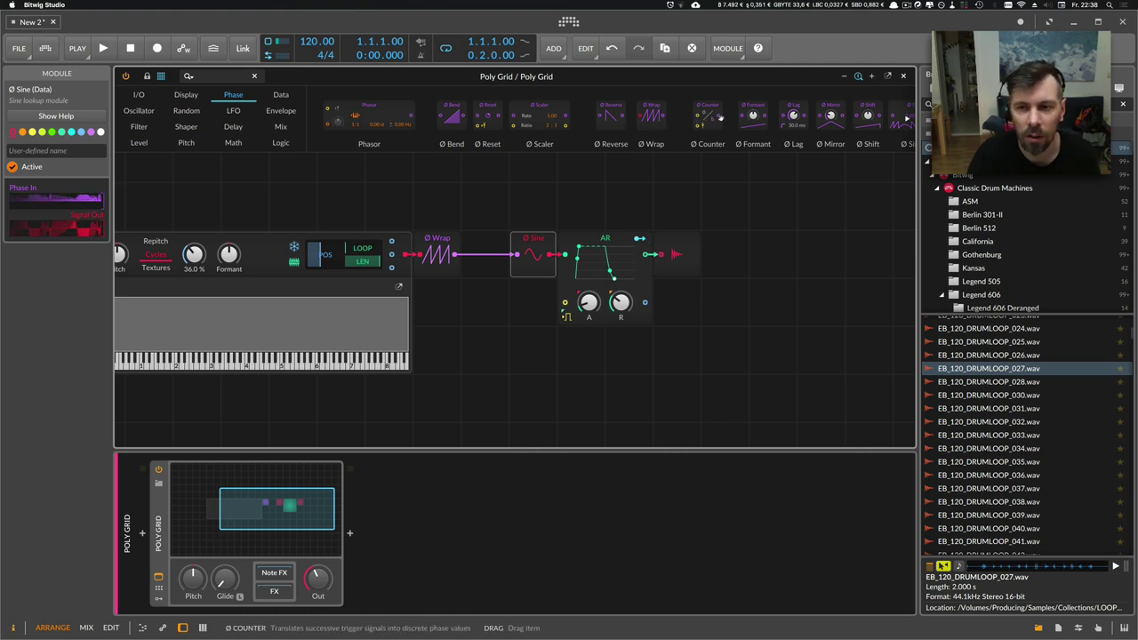
{"action": "scroll", "coordinate": [722, 117], "scroll_direction": "down", "scroll_amount": 3}
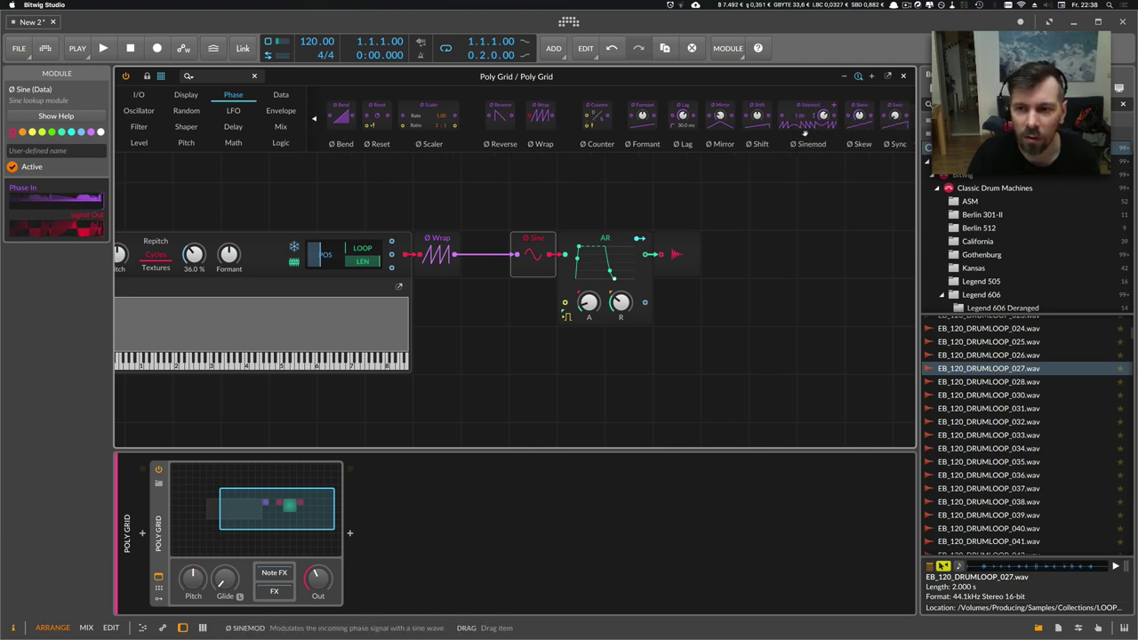
{"action": "left_click_drag", "start_coordinate": [772, 126], "coordinate": [485, 272]}
{"action": "left_click_drag", "start_coordinate": [456, 209], "coordinate": [524, 157]}
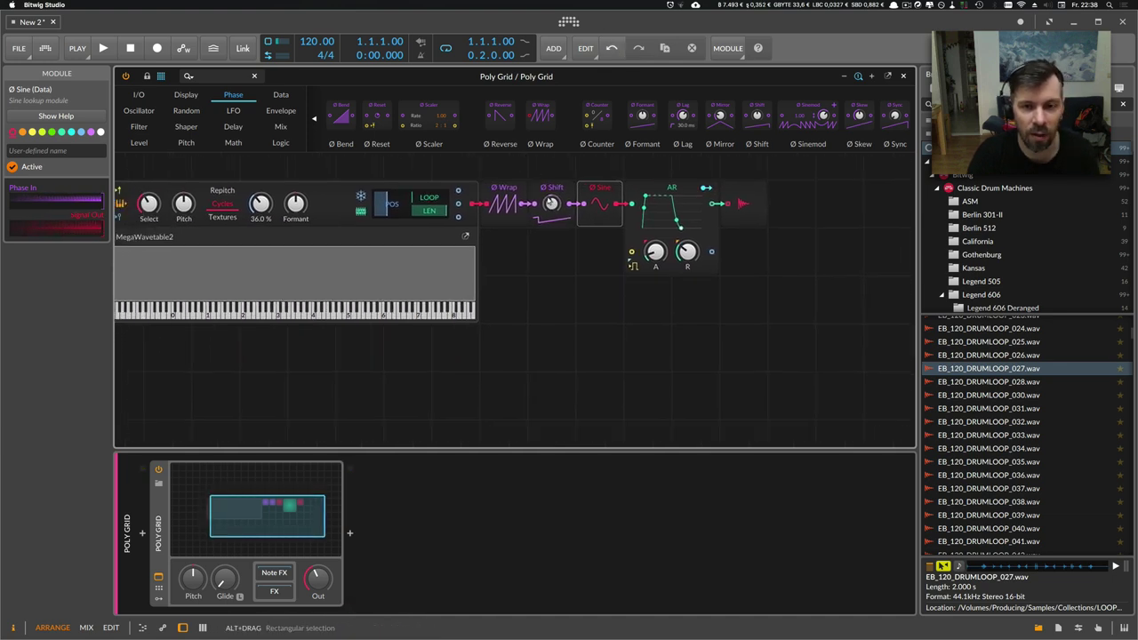
Step: Add a Sine oscillator module to the patch below the Sampler module
{"action": "left_click", "coordinate": [549, 202]}
{"action": "left_click", "coordinate": [549, 251]}
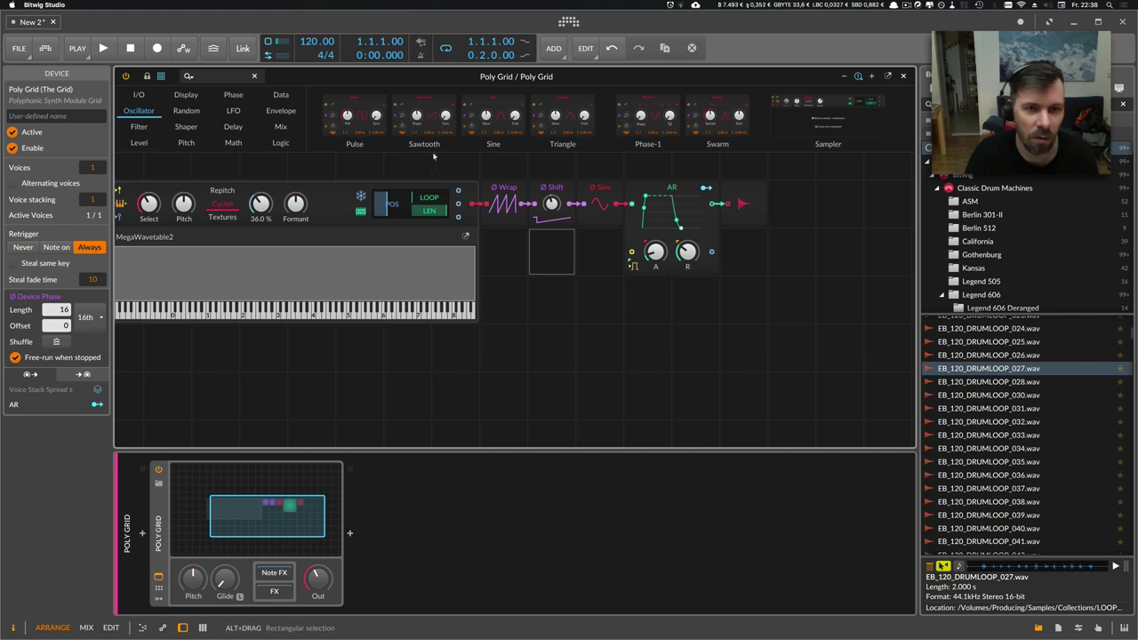
{"action": "left_click_drag", "start_coordinate": [493, 120], "coordinate": [428, 349]}
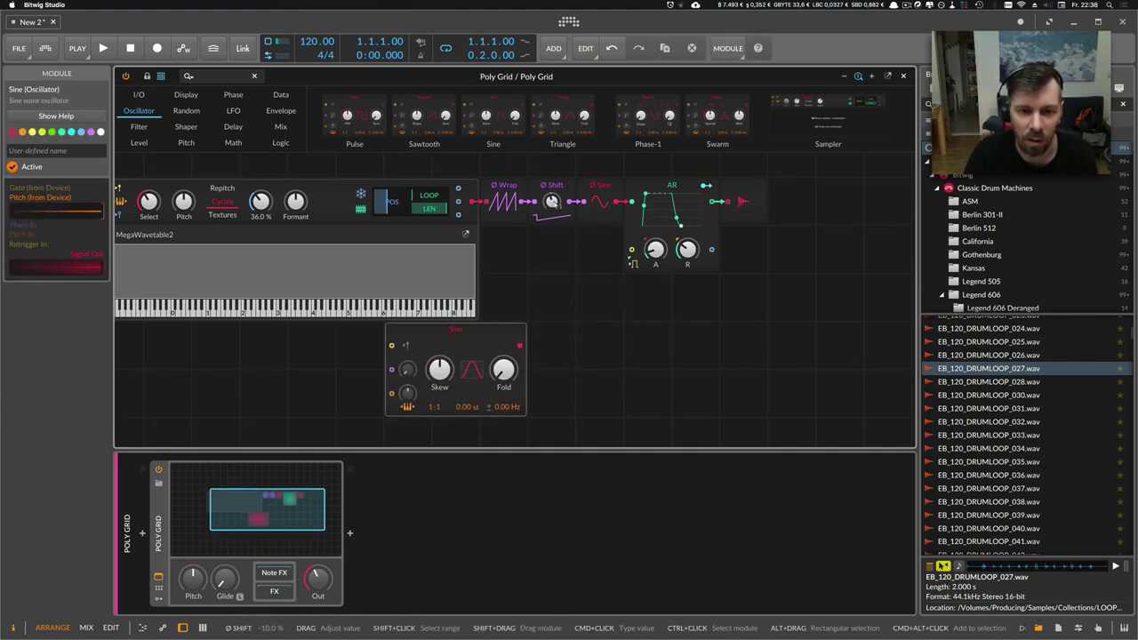
Step: Add a Modulator Out module beside the Sine oscillator and feed it from the oscillator's signal output
{"action": "left_click", "coordinate": [501, 345]}
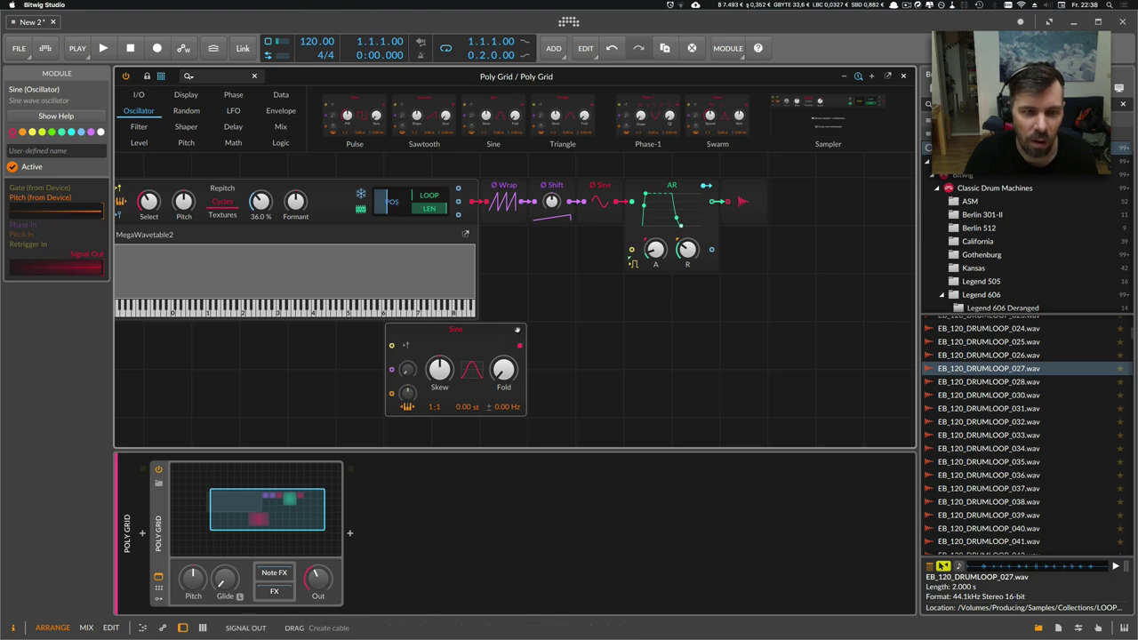
{"action": "left_click", "coordinate": [138, 95]}
{"action": "scroll", "coordinate": [740, 125], "scroll_direction": "right", "scroll_amount": 5}
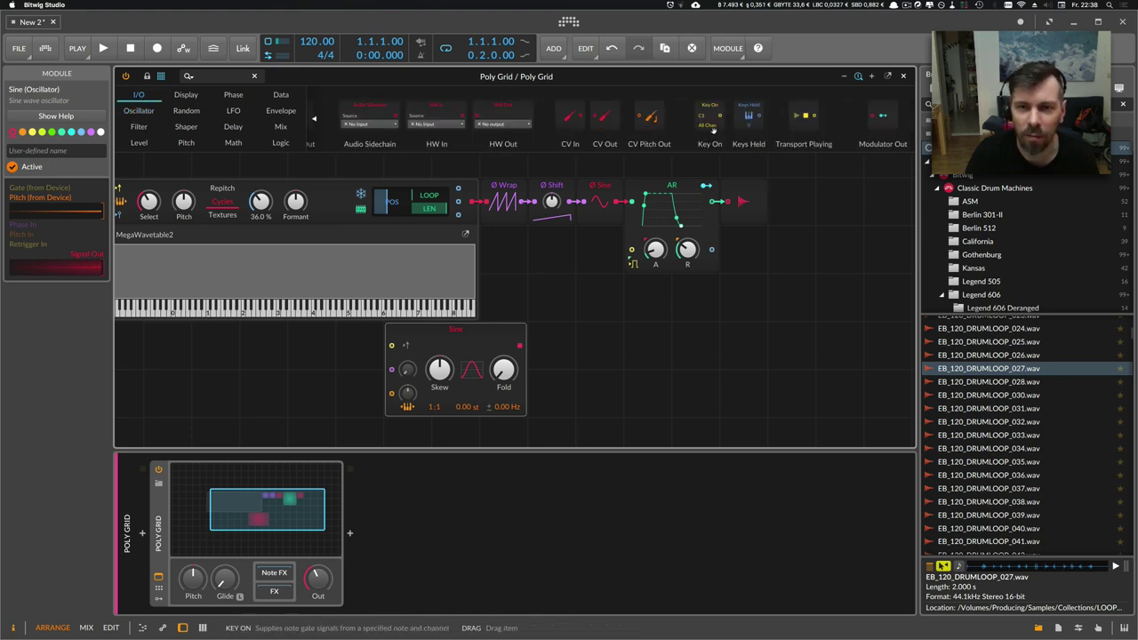
{"action": "left_click_drag", "start_coordinate": [542, 356], "coordinate": [521, 345]}
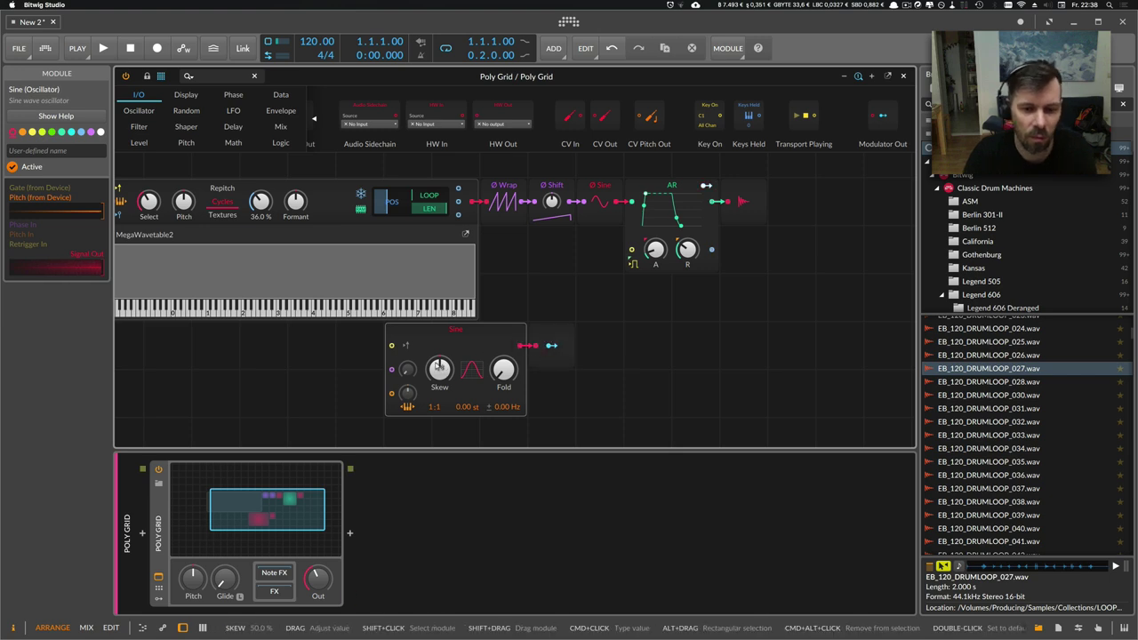
Step: Map the Modulator Out module to the Ø Shift amount with a modulation depth of 0.453
{"action": "left_click", "coordinate": [549, 345]}
{"action": "left_click_drag", "start_coordinate": [551, 203], "coordinate": [554, 204]}
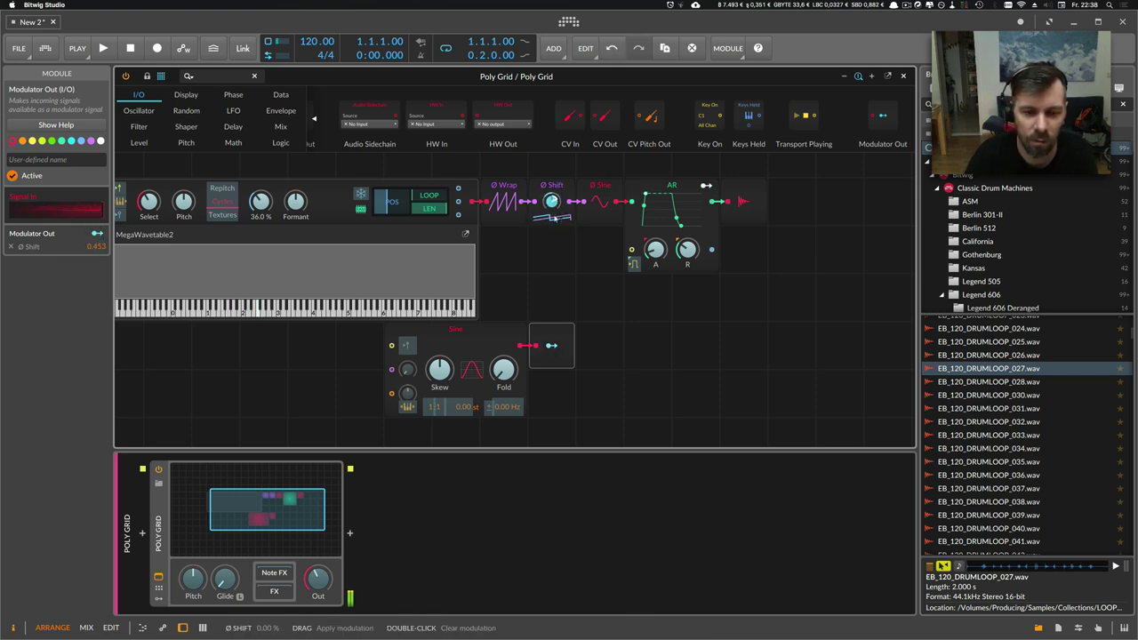
{"action": "key", "text": "Escape"}
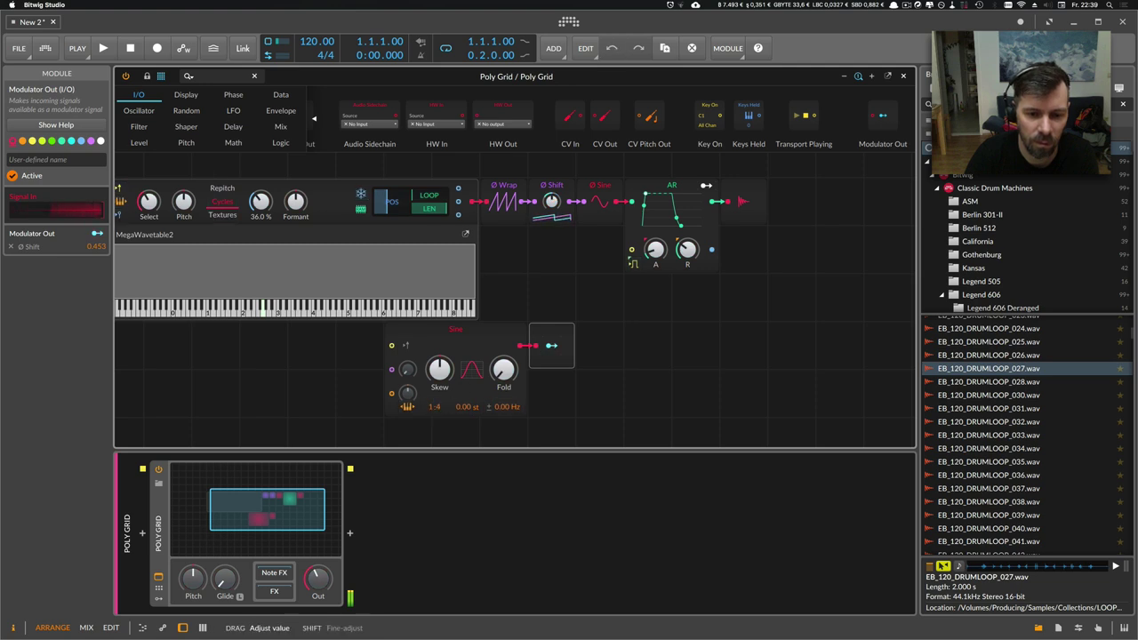
Step: Set the Sine oscillator's ratio to 1:5, raise the Sampler's Select value, and lower its speed to 20.3 %
{"action": "left_click_drag", "start_coordinate": [438, 406], "coordinate": [438, 402]}
{"action": "left_click_drag", "start_coordinate": [151, 204], "coordinate": [151, 192]}
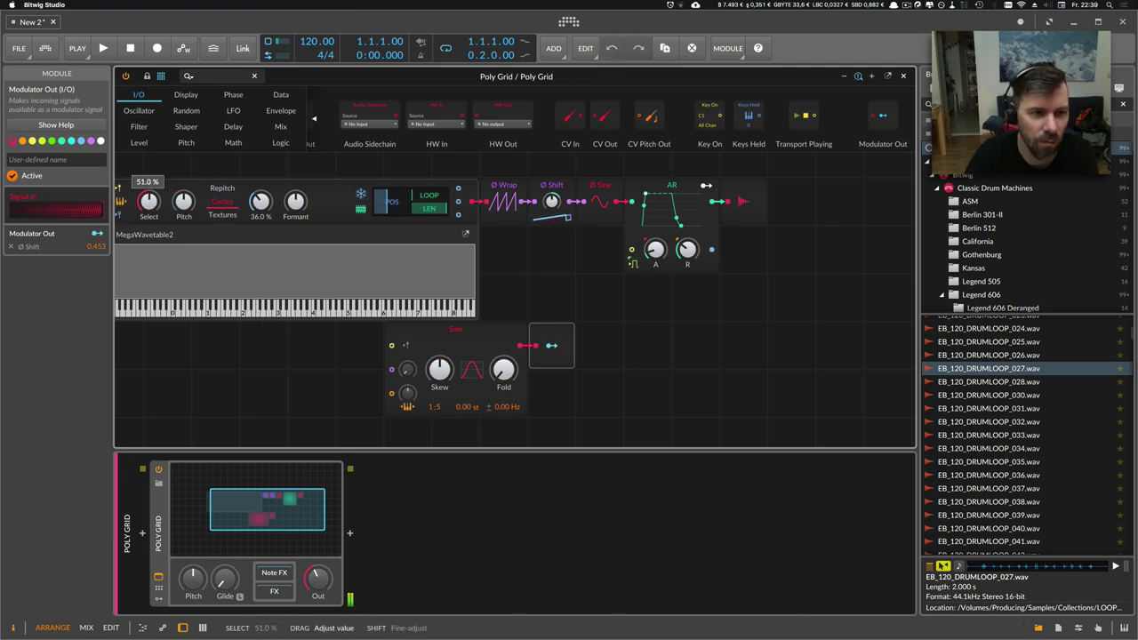
{"action": "left_click_drag", "start_coordinate": [260, 202], "coordinate": [261, 212]}
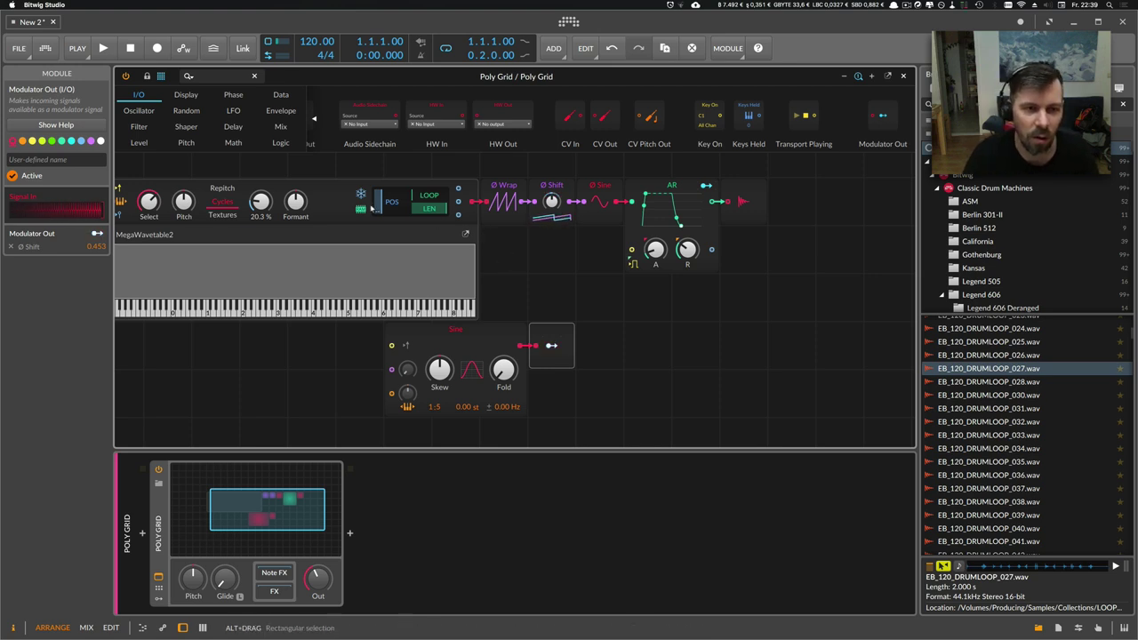
Step: Review the Sine oscillator and Sampler modules and their signals in the patch
{"action": "left_click", "coordinate": [375, 240]}
{"action": "left_click", "coordinate": [490, 344]}
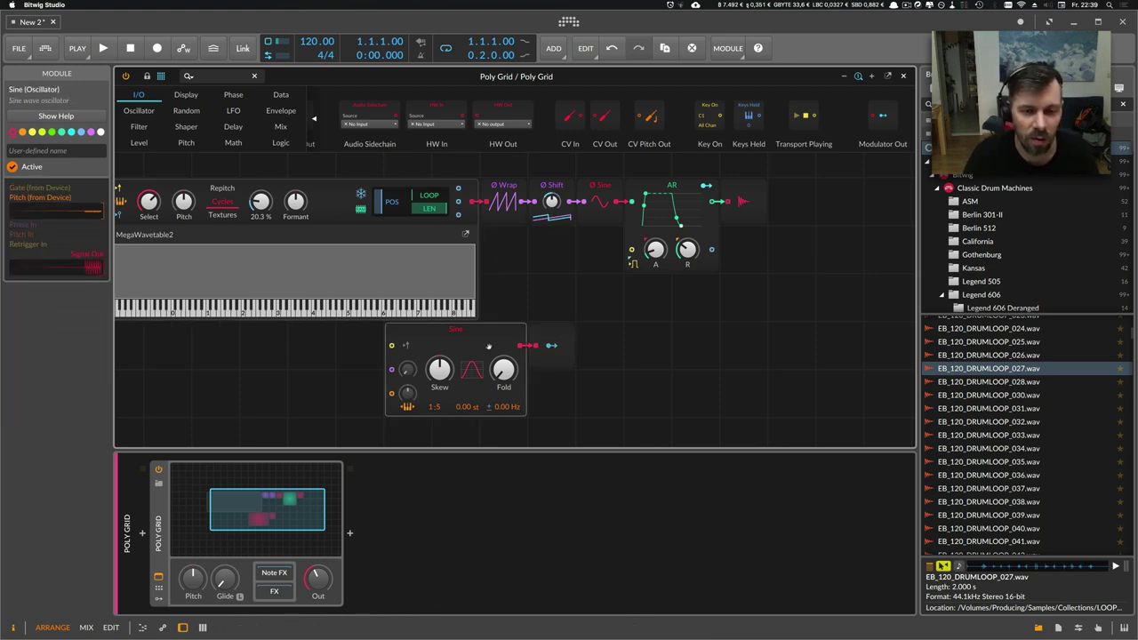
{"action": "left_click", "coordinate": [534, 274]}
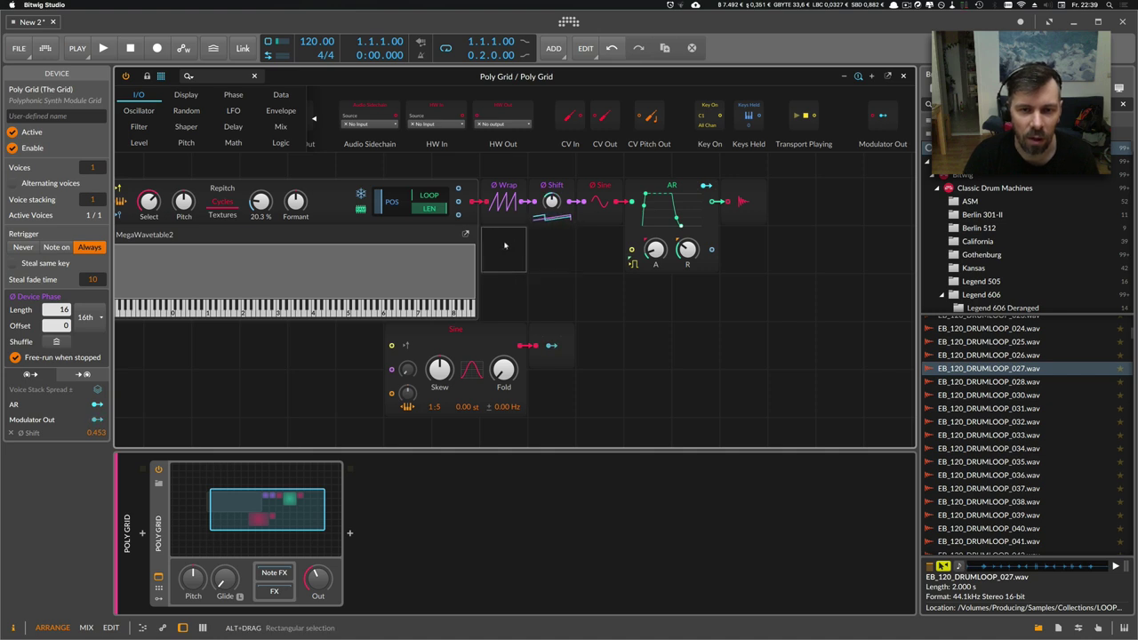
{"action": "left_click_drag", "start_coordinate": [509, 245], "coordinate": [580, 255]}
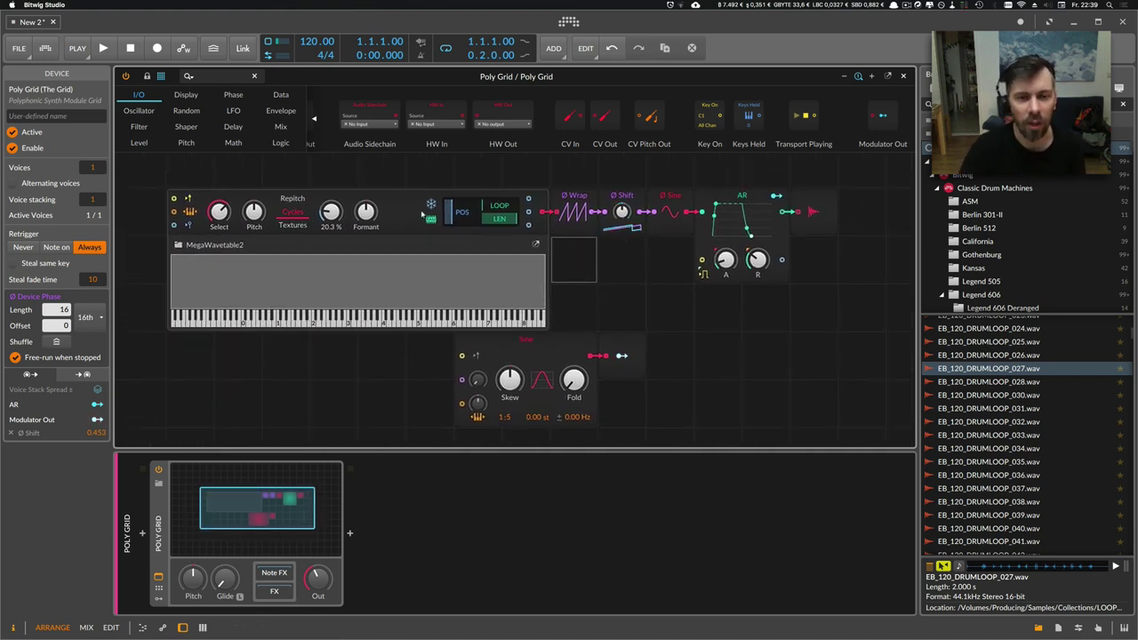
{"action": "left_click", "coordinate": [386, 223]}
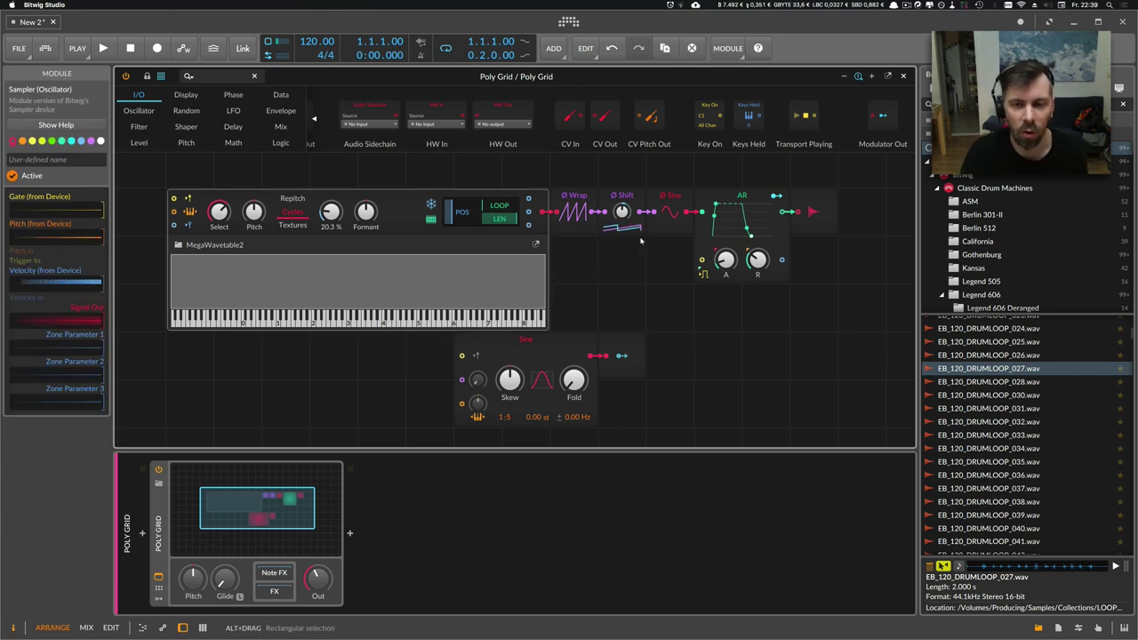
Step: Close the Poly Grid editor and return to the arrangement
{"action": "left_click_drag", "start_coordinate": [365, 169], "coordinate": [350, 228]}
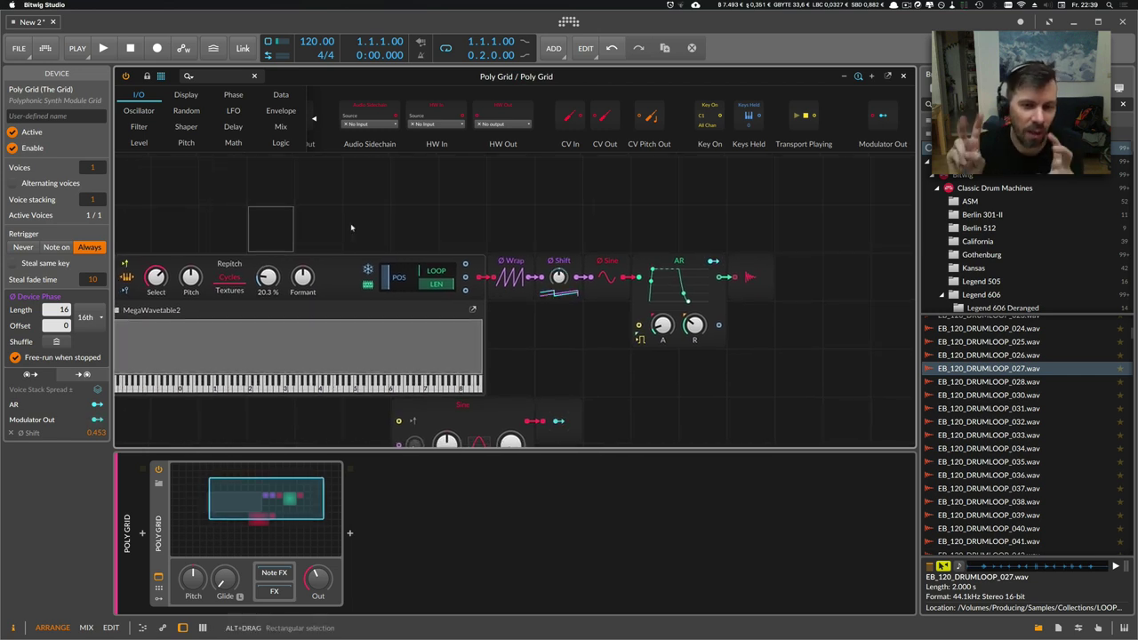
{"action": "mouse_move", "coordinate": [351, 228]}
{"action": "left_mouse_down"}
{"action": "mouse_move", "coordinate": [382, 220]}
{"action": "mouse_move", "coordinate": [361, 218]}
{"action": "left_mouse_up"}
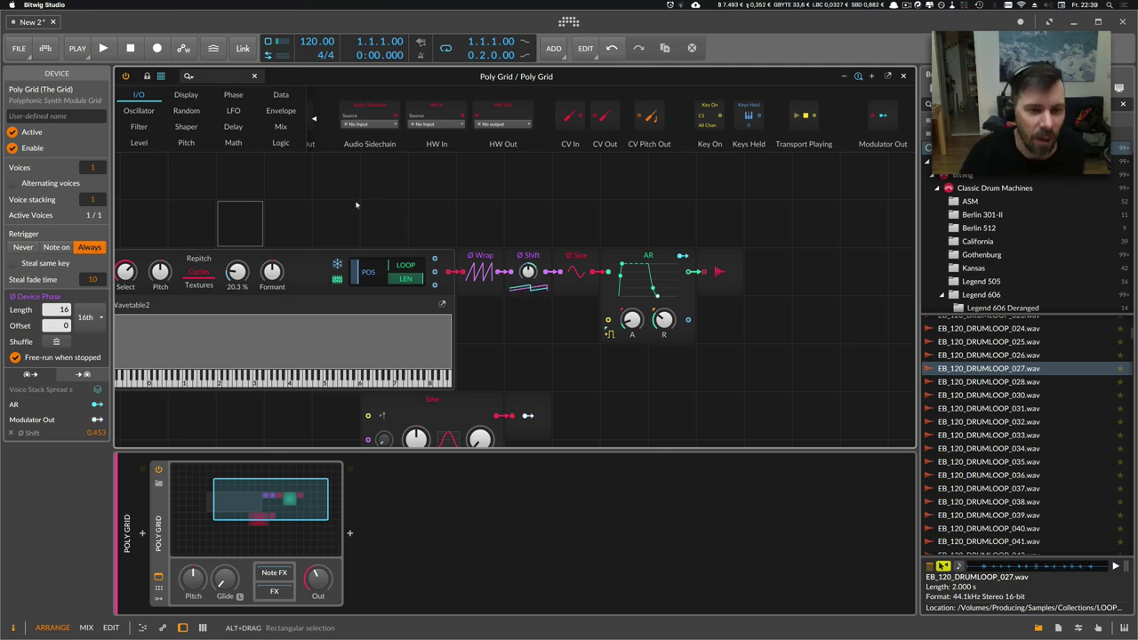
{"action": "left_click_drag", "start_coordinate": [357, 204], "coordinate": [399, 189]}
{"action": "left_click", "coordinate": [903, 77]}
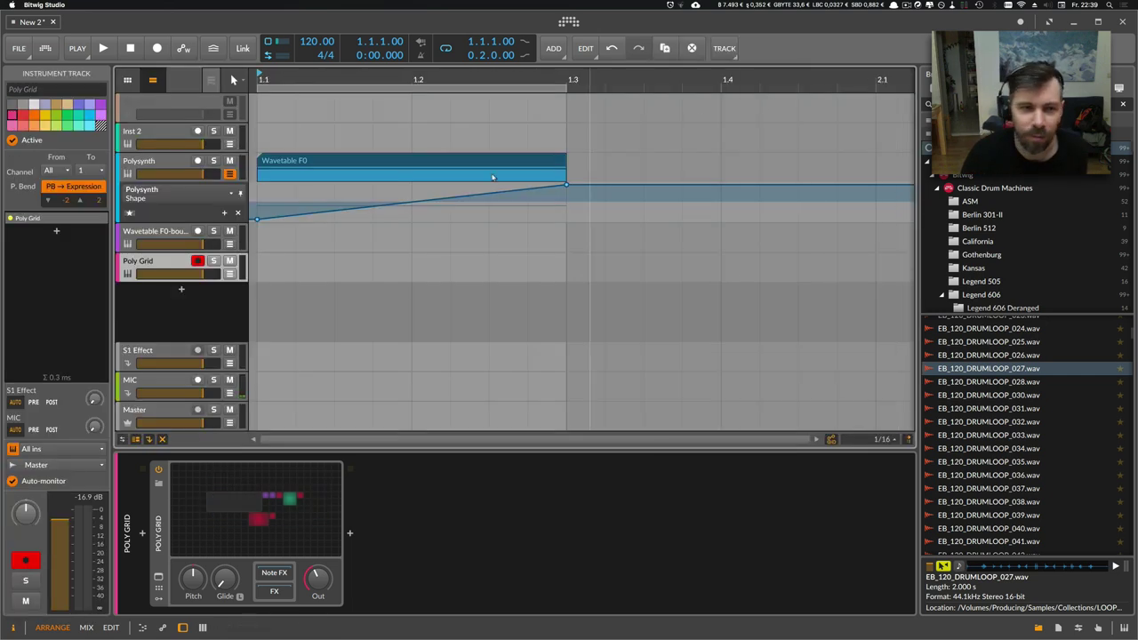